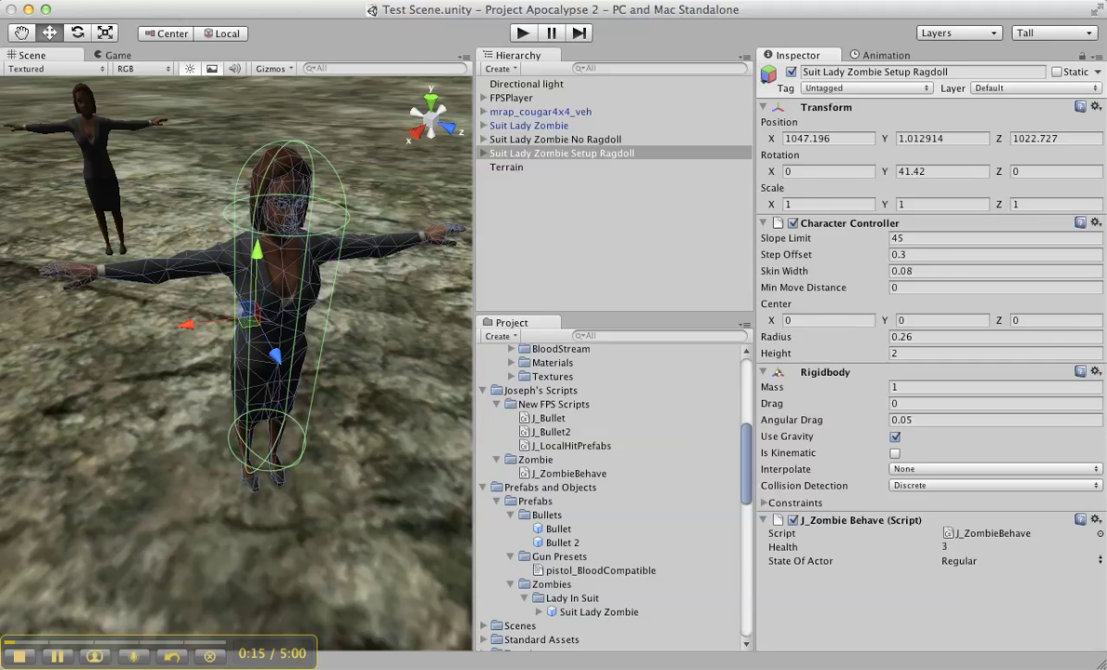
Open the Create Ragdoll wizard and move its window over the Inspector so the Hierarchy stays uncovered.
{"action": "left_click", "coordinate": [237, 0]}
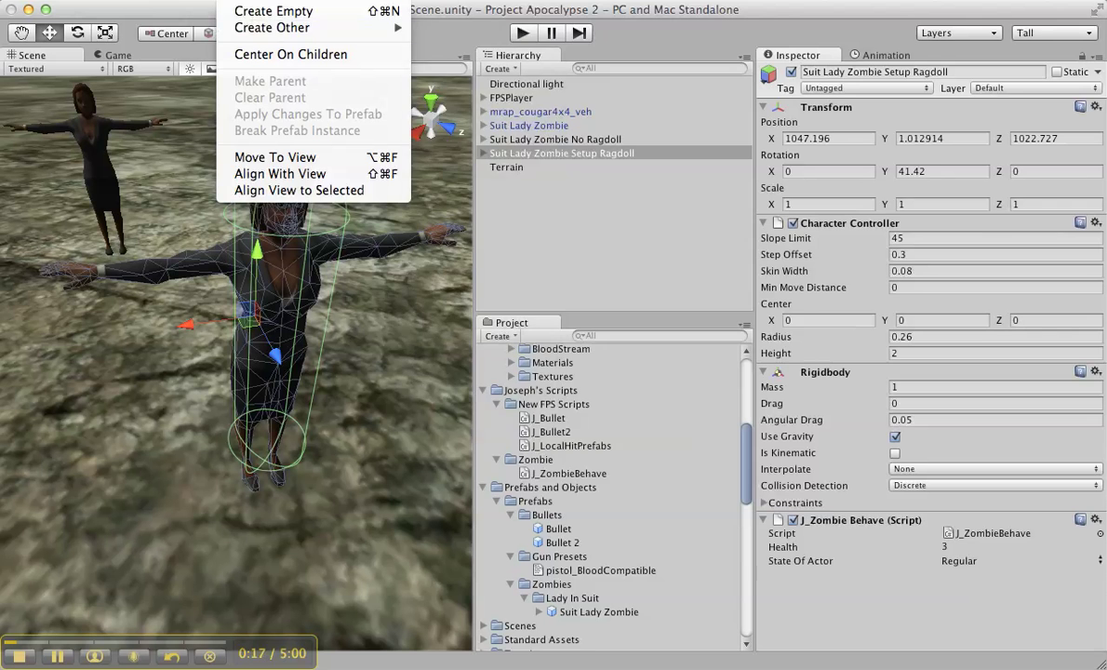
{"action": "mouse_move", "coordinate": [266, 30]}
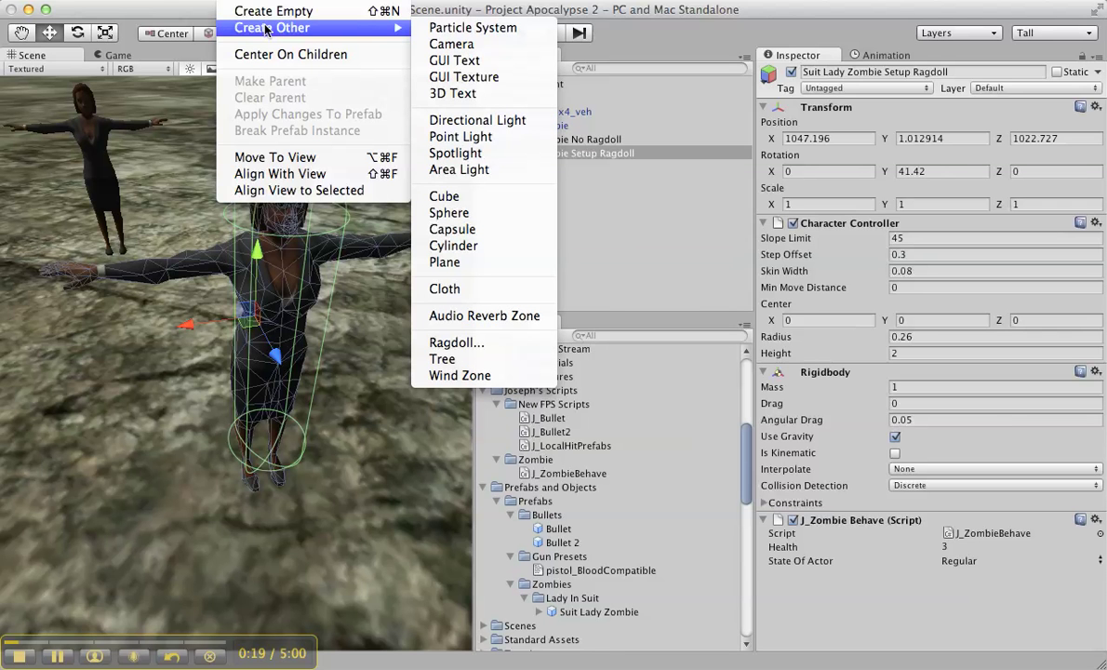
{"action": "mouse_move", "coordinate": [335, 0]}
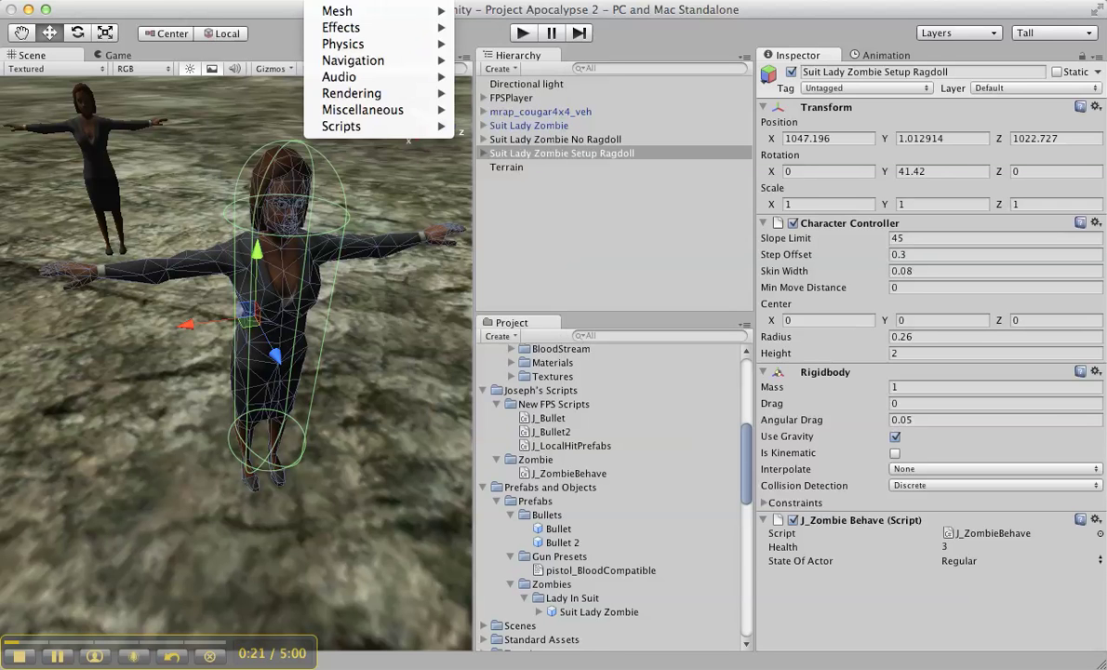
{"action": "mouse_move", "coordinate": [238, 1]}
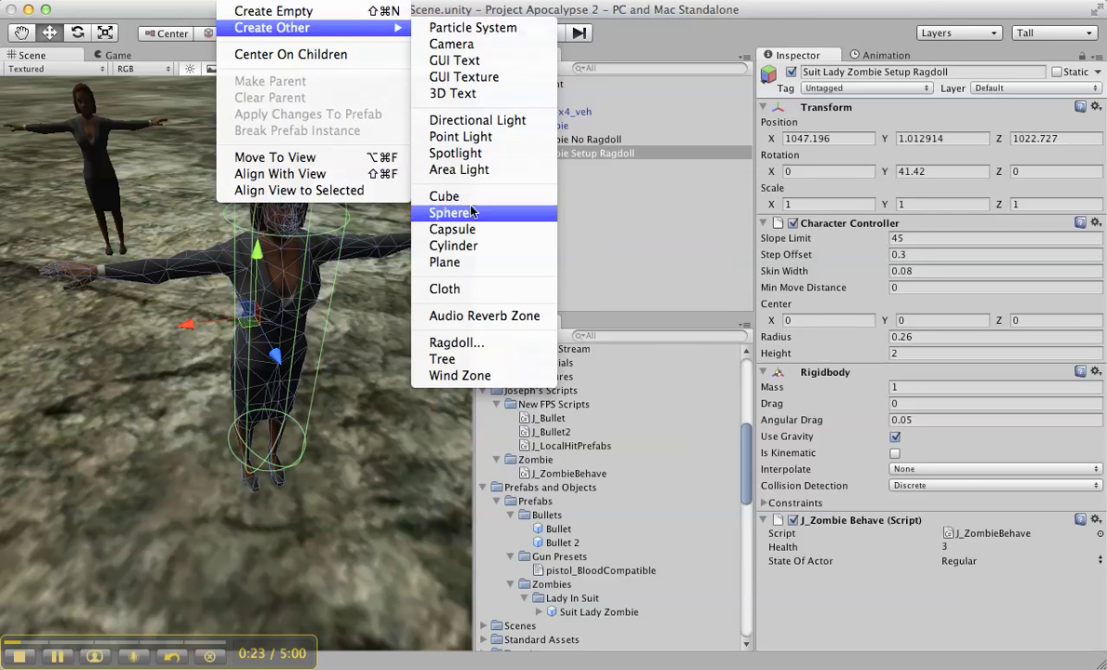
{"action": "left_click", "coordinate": [474, 343]}
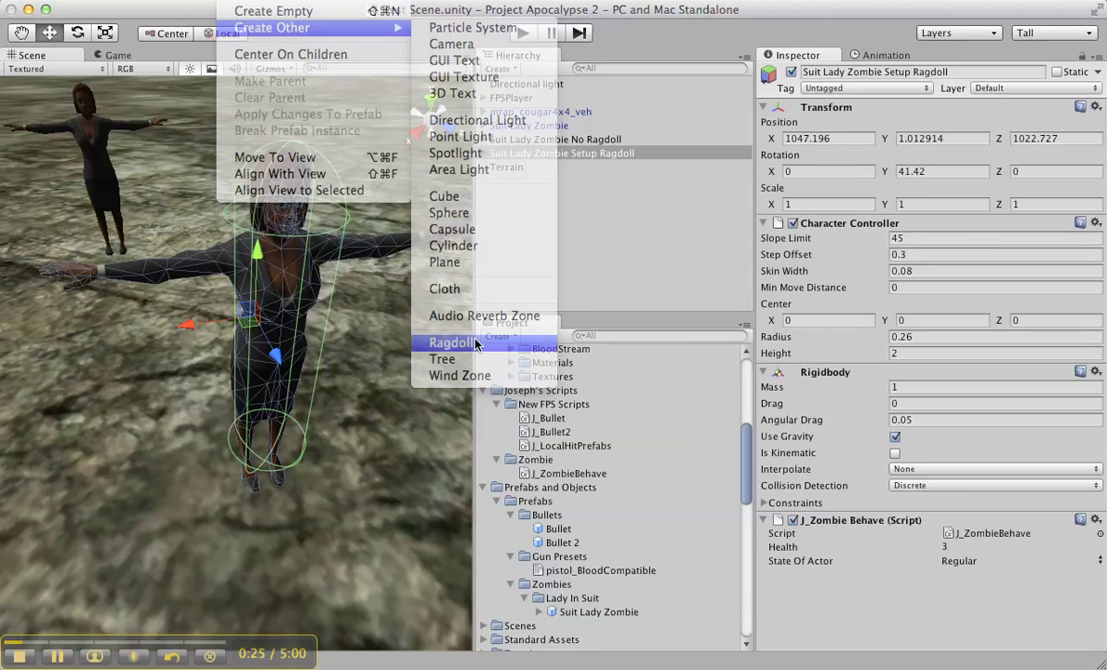
{"action": "left_click_drag", "start_coordinate": [752, 87], "coordinate": [967, 112]}
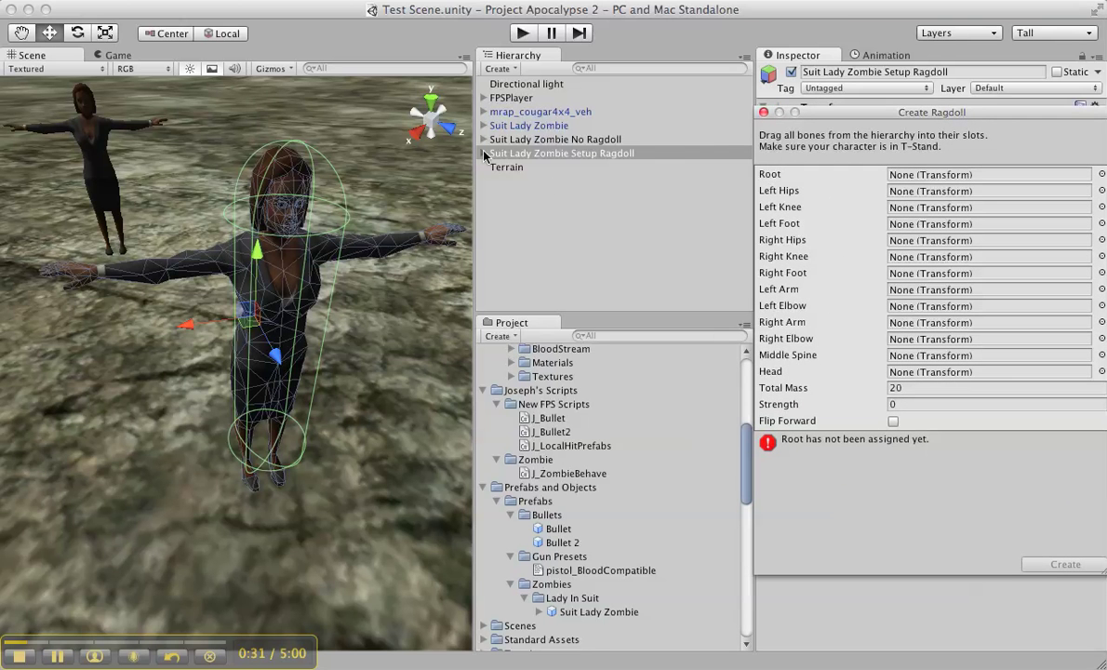
Expand Suit Lady Zombie Setup Ragdoll through character and ControlArmature, and assign the root bone to the ragdoll's Root slot.
{"action": "left_click", "coordinate": [484, 155]}
{"action": "left_click", "coordinate": [495, 168]}
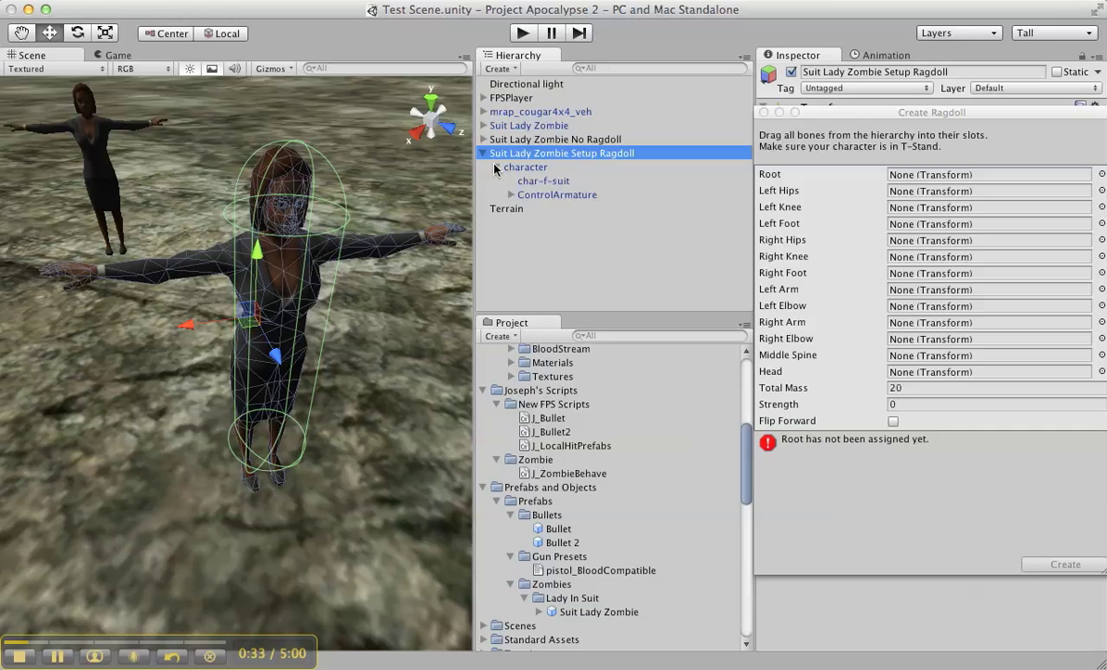
{"action": "left_click", "coordinate": [511, 195]}
{"action": "left_click", "coordinate": [524, 209]}
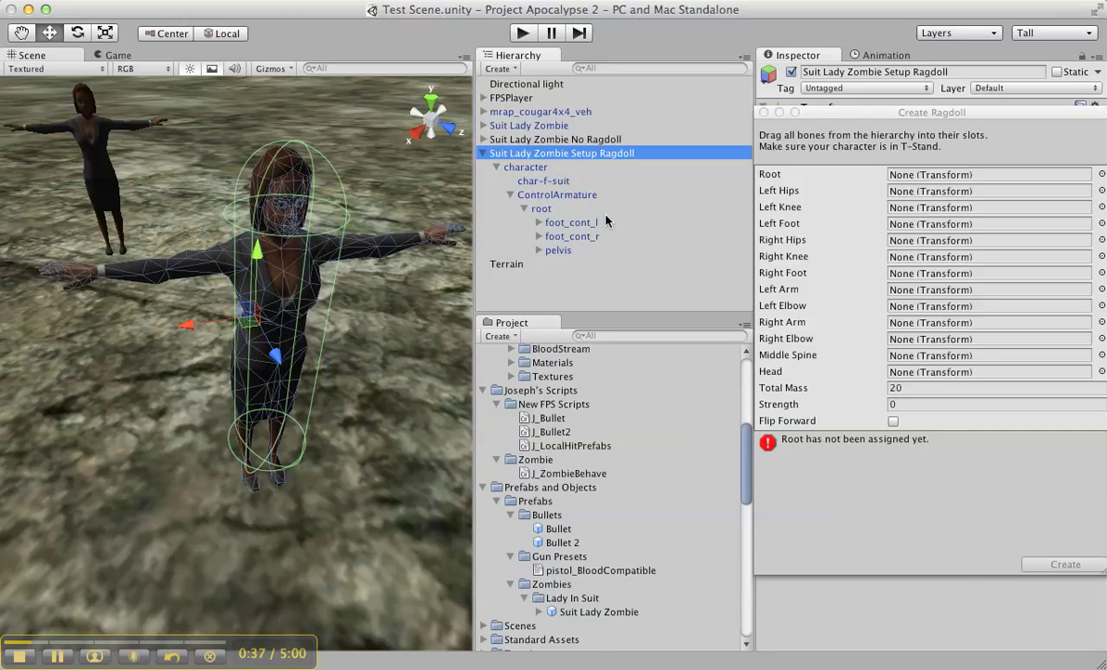
{"action": "left_click_drag", "start_coordinate": [535, 207], "coordinate": [939, 177]}
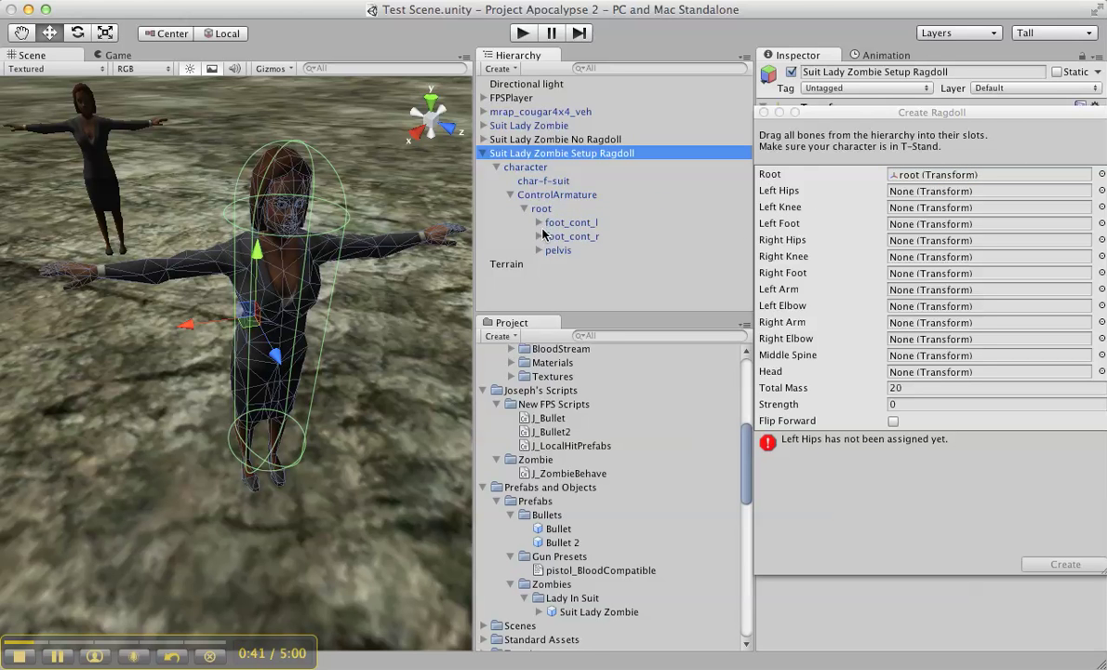
Check the foot_cont_l and foot_cont_r bones under root, collapse them again and expand the pelvis bone.
{"action": "left_click", "coordinate": [538, 224]}
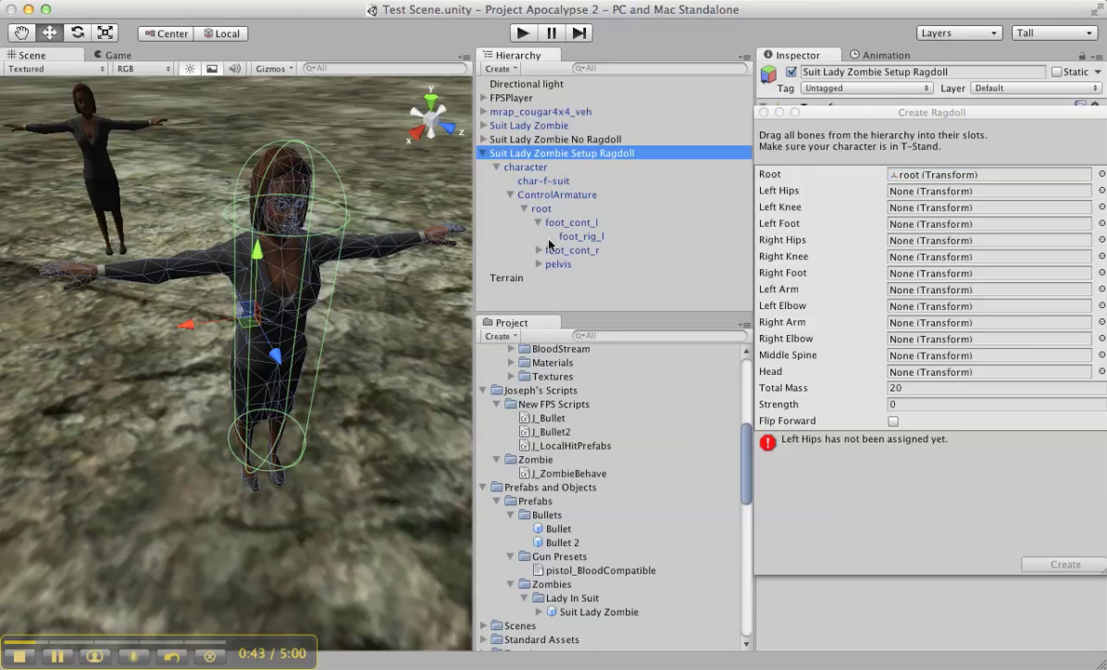
{"action": "left_click", "coordinate": [538, 251]}
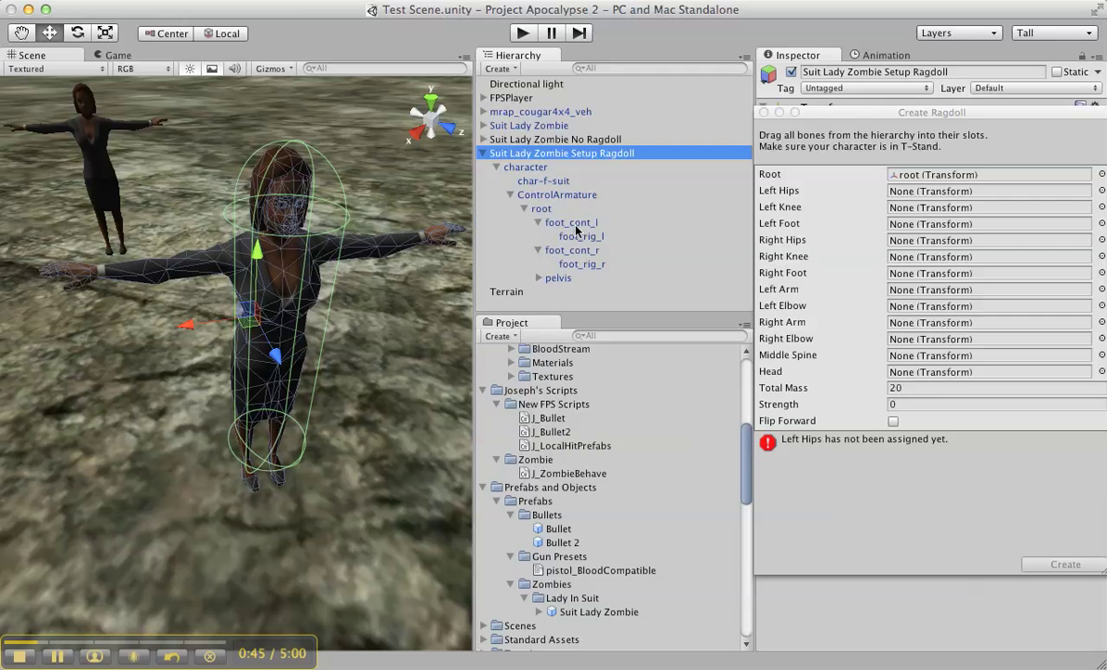
{"action": "left_click", "coordinate": [573, 224]}
{"action": "left_click", "coordinate": [576, 231]}
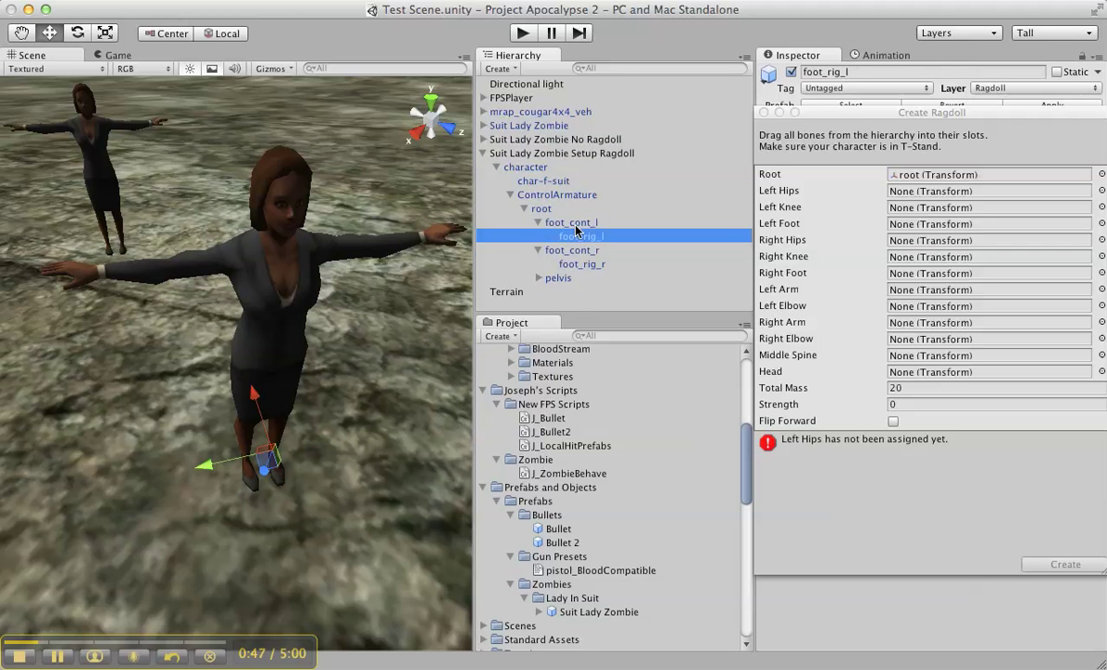
{"action": "key", "text": "Down"}
{"action": "key", "text": "Down"}
{"action": "key", "text": "Down"}
{"action": "key", "text": "Right"}
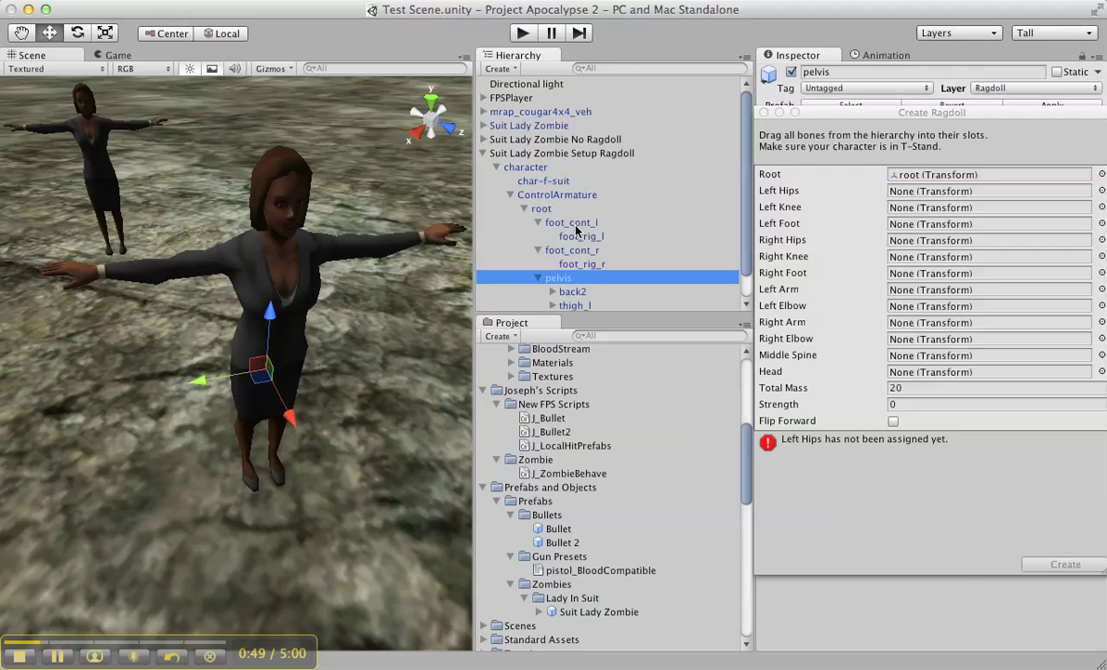
{"action": "key", "text": "Up"}
{"action": "key", "text": "Up"}
{"action": "key", "text": "Left"}
{"action": "key", "text": "Up"}
{"action": "key", "text": "Up"}
{"action": "key", "text": "Left"}
{"action": "key", "text": "Down"}
{"action": "key", "text": "Down"}
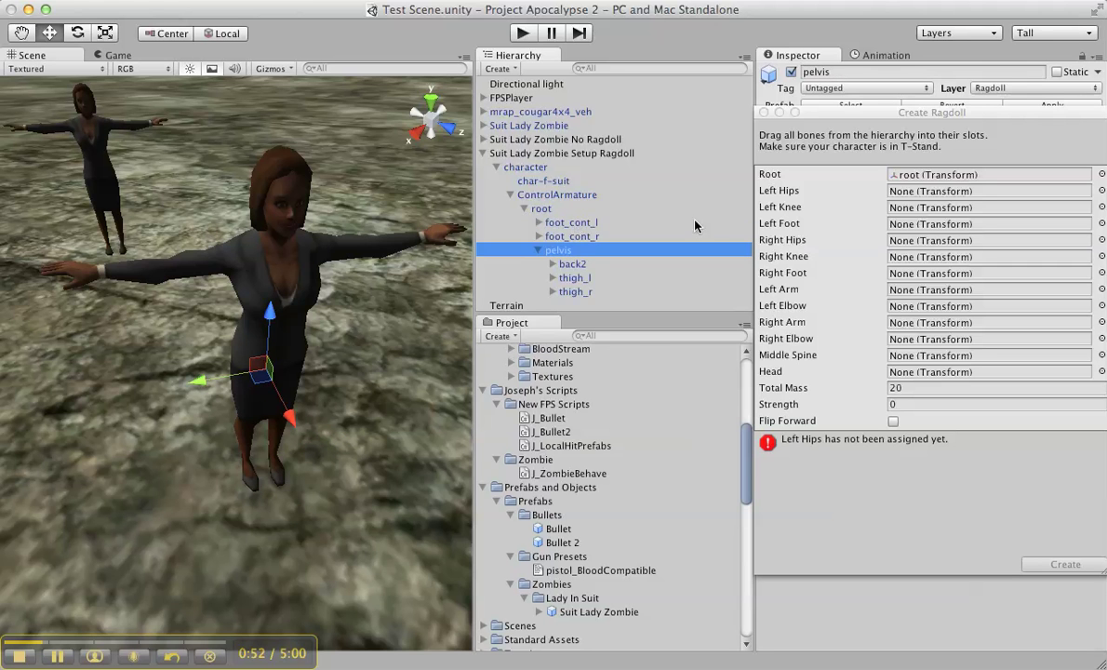
Expand thigh_l and thigh_r under the pelvis and assign thigh_l to the Left Hips slot.
{"action": "left_click", "coordinate": [583, 266]}
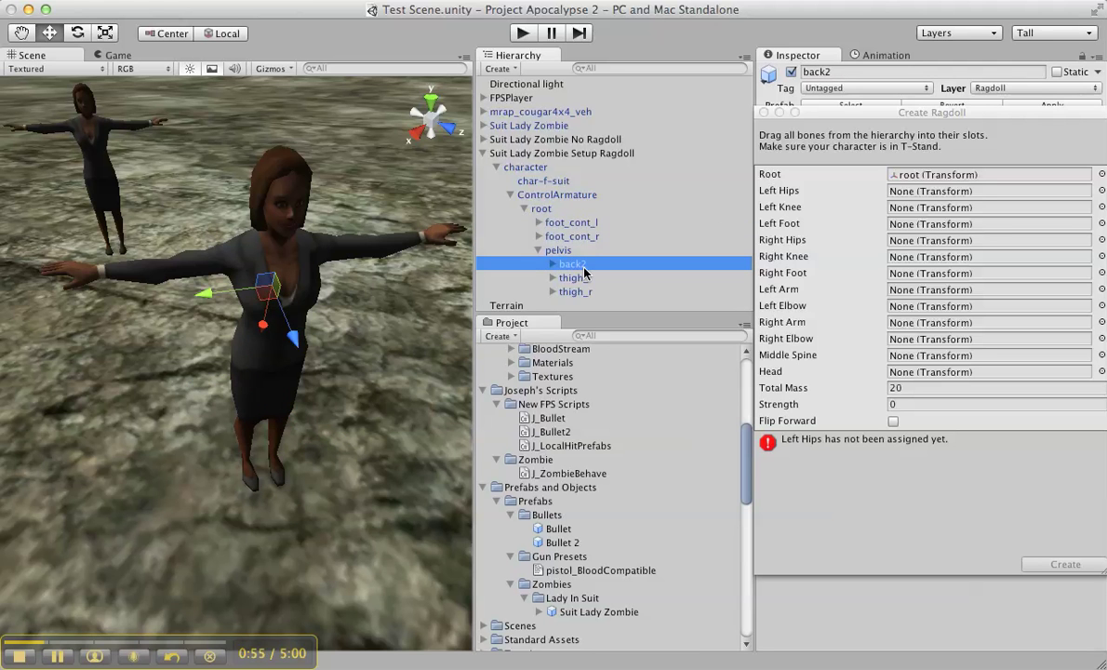
{"action": "key", "text": "Down"}
{"action": "key", "text": "Right"}
{"action": "key", "text": "Down"}
{"action": "key", "text": "Down"}
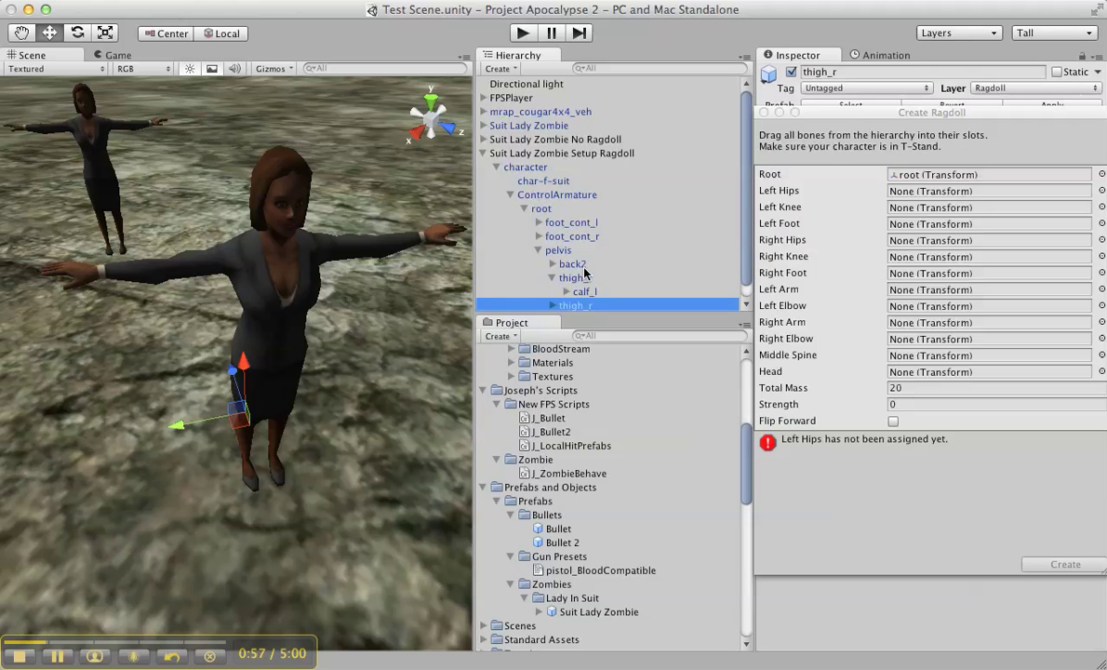
{"action": "key", "text": "Up"}
{"action": "key", "text": "Up"}
{"action": "scroll", "coordinate": [707, 230], "scroll_direction": "down", "scroll_amount": 1}
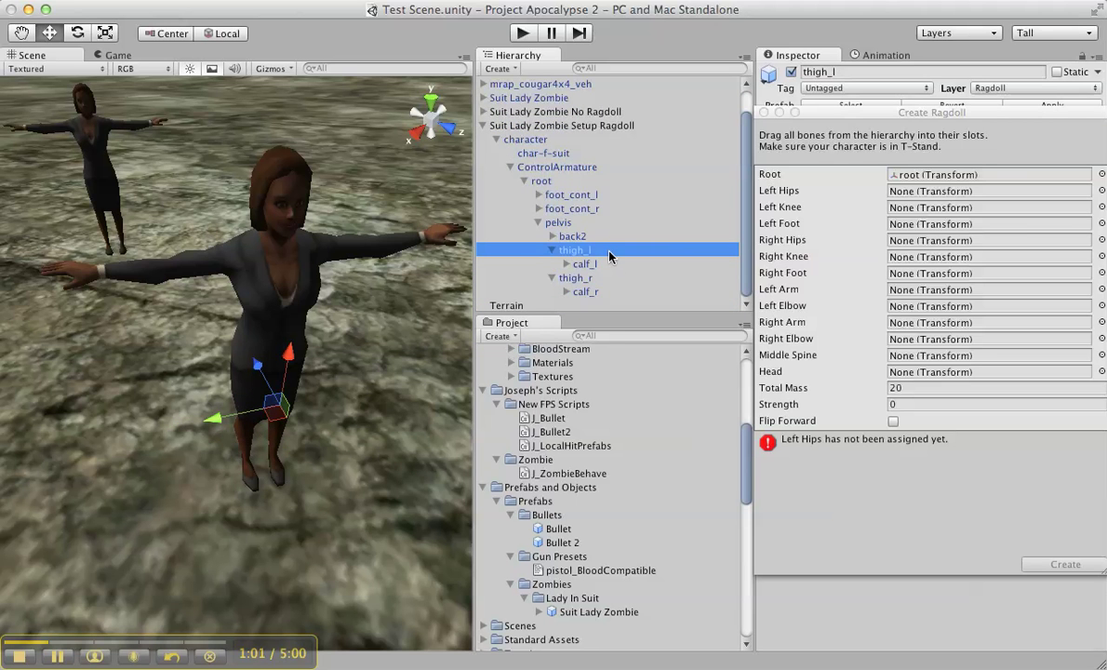
{"action": "left_click_drag", "start_coordinate": [610, 256], "coordinate": [926, 192]}
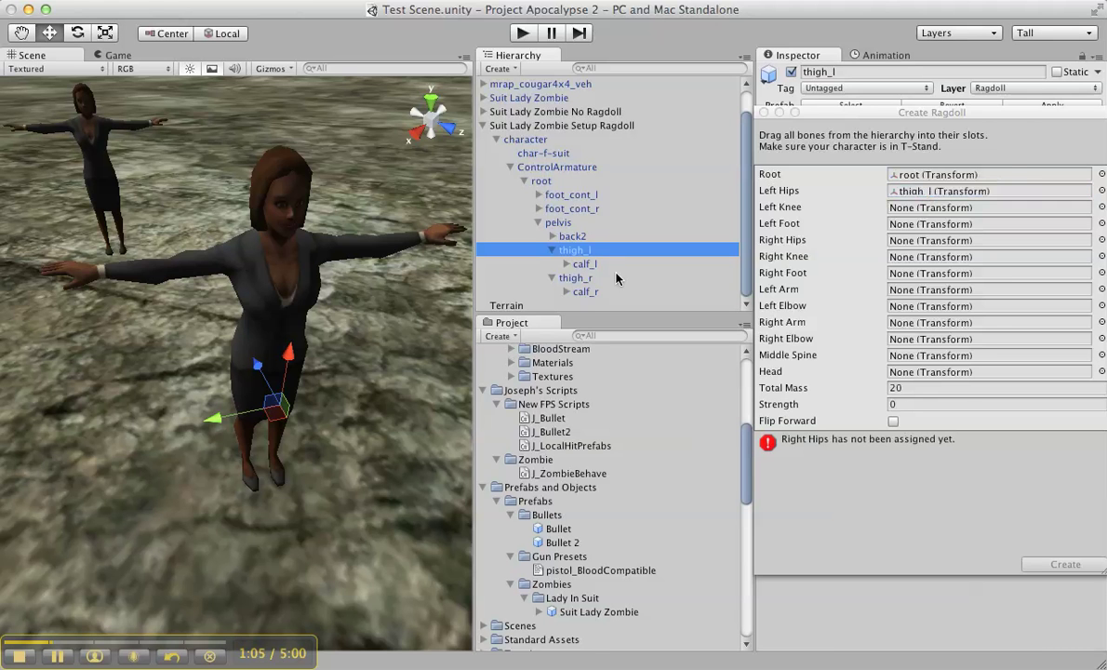
Assign calf_l to the Left Knee slot and its child bone foot_l to the Left Foot slot.
{"action": "left_click_drag", "start_coordinate": [614, 270], "coordinate": [917, 208]}
{"action": "left_click", "coordinate": [615, 267]}
{"action": "key", "text": "Right"}
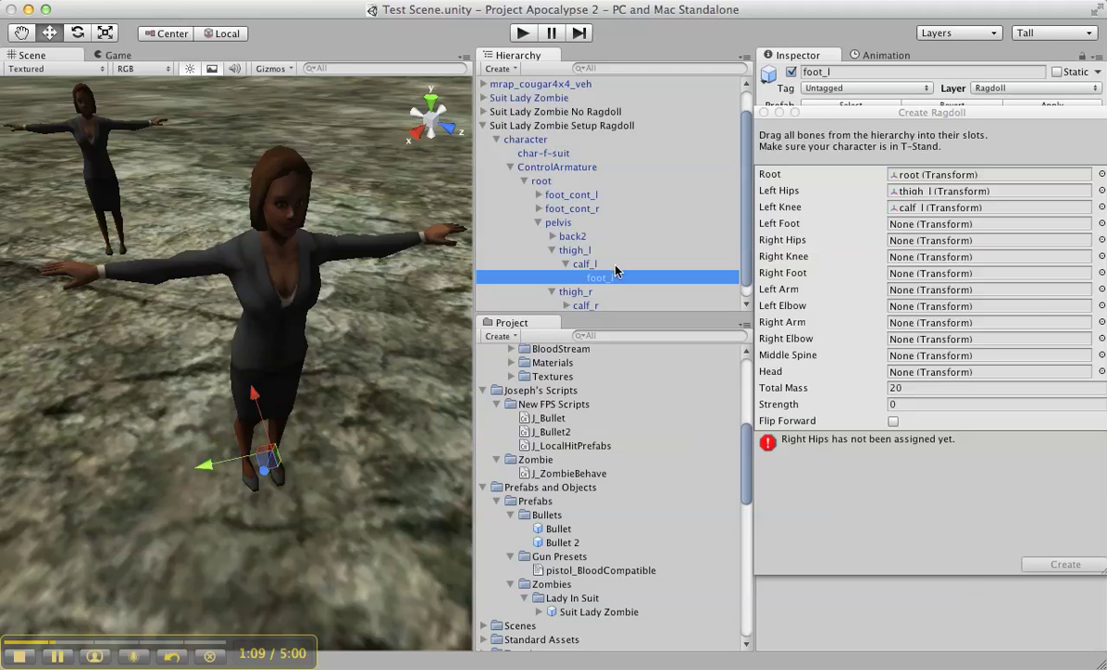
{"action": "left_click", "coordinate": [619, 276]}
{"action": "left_click_drag", "start_coordinate": [620, 276], "coordinate": [905, 226]}
Assign the right leg bones thigh_r, calf_r and foot_r to Right Hips, Right Knee and Right Foot.
{"action": "scroll", "coordinate": [619, 279], "scroll_direction": "down", "scroll_amount": 1}
{"action": "left_click_drag", "start_coordinate": [618, 277], "coordinate": [909, 258]}
{"action": "left_click", "coordinate": [586, 291]}
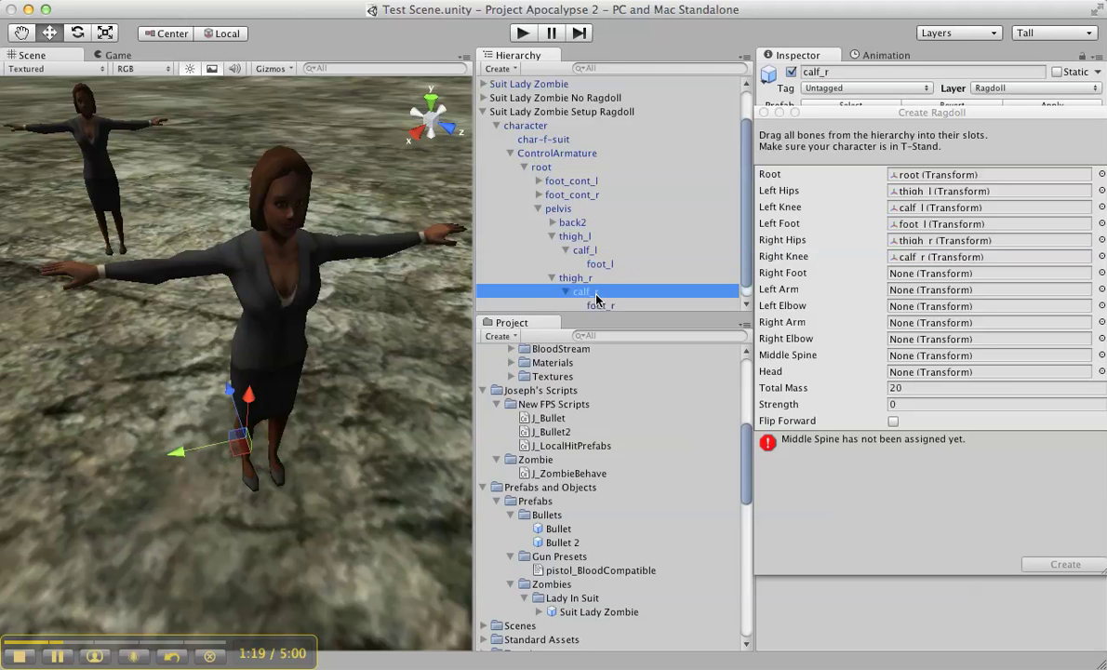
{"action": "left_click", "coordinate": [597, 305]}
{"action": "left_click_drag", "start_coordinate": [596, 300], "coordinate": [905, 278]}
Expand back2, back and both shoulder chains, should_l and should_r, down to the dnarm_l and dnarm_r bones.
{"action": "scroll", "coordinate": [618, 215], "scroll_direction": "down", "scroll_amount": 1}
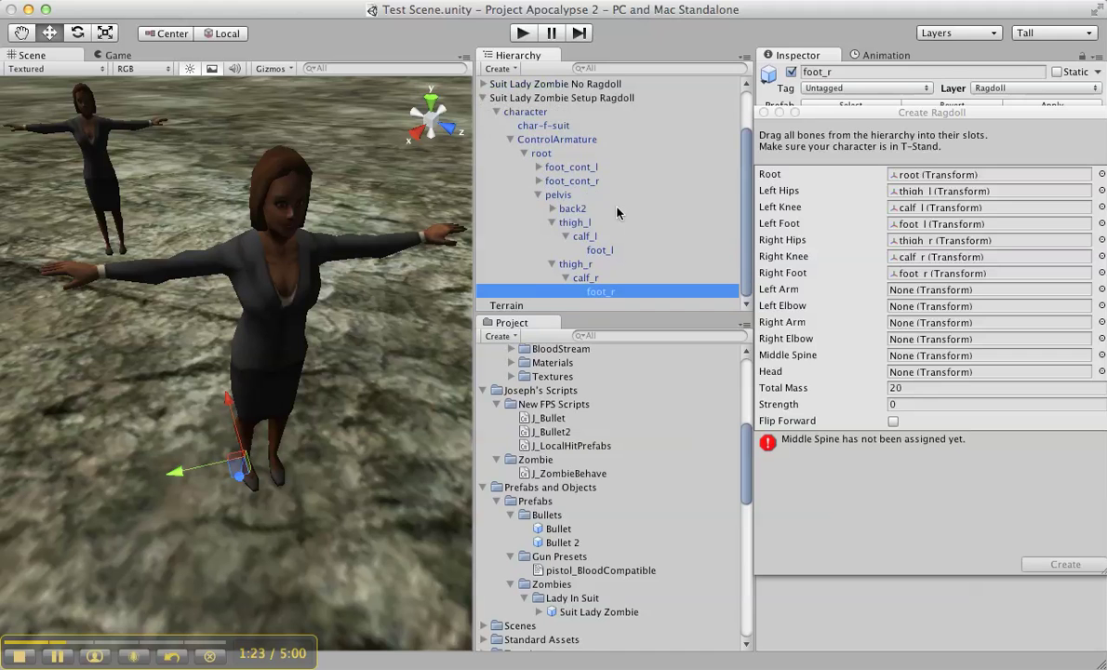
{"action": "left_click", "coordinate": [553, 208]}
{"action": "left_click", "coordinate": [566, 222]}
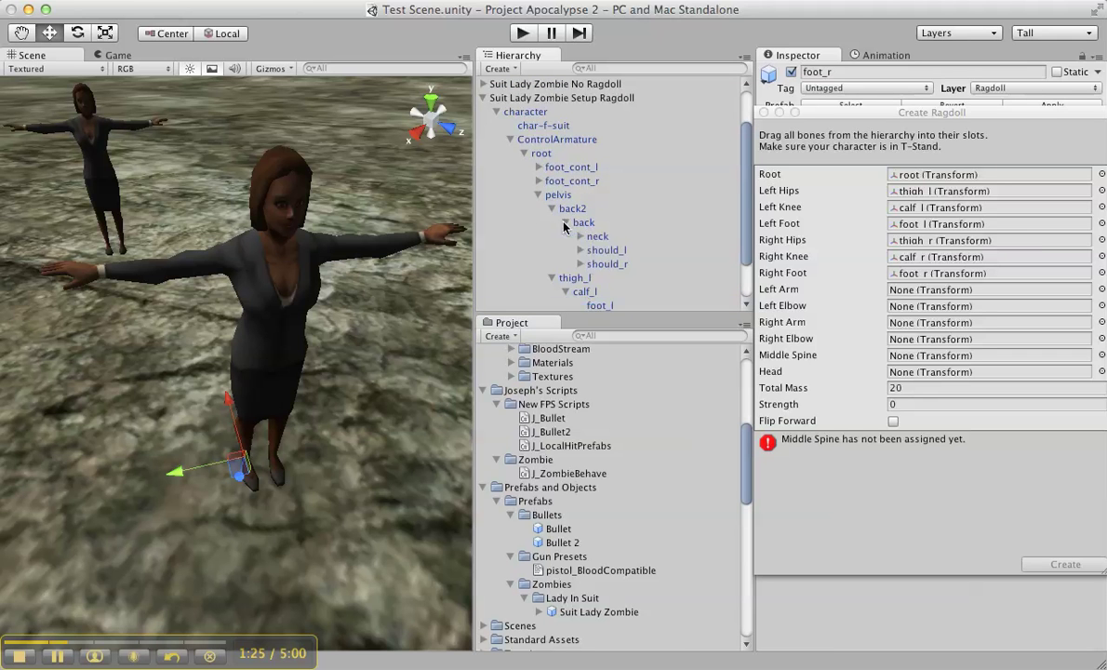
{"action": "left_click", "coordinate": [580, 250]}
{"action": "left_click", "coordinate": [594, 264]}
{"action": "scroll", "coordinate": [592, 276], "scroll_direction": "down", "scroll_amount": 1}
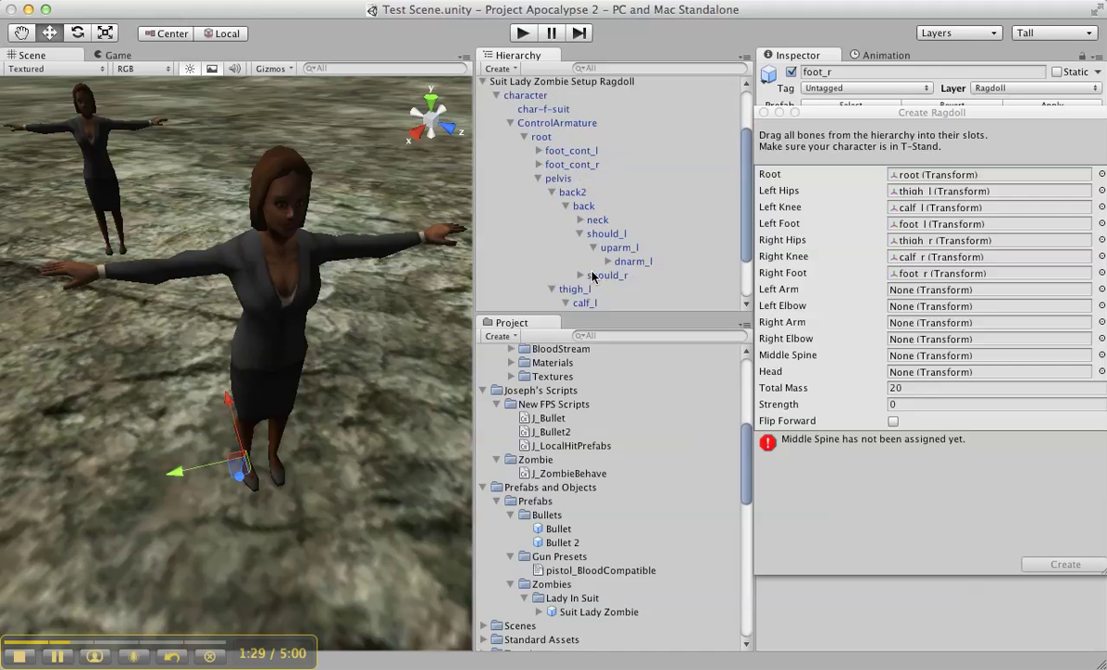
{"action": "left_click", "coordinate": [581, 275]}
{"action": "left_click", "coordinate": [594, 289]}
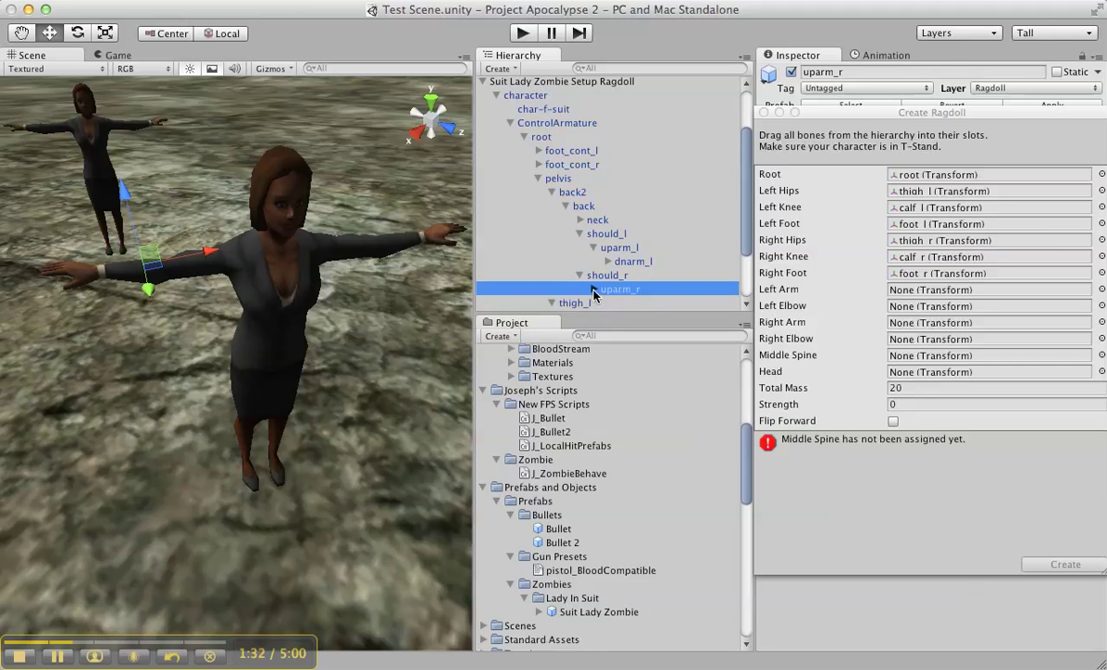
{"action": "left_click", "coordinate": [594, 289]}
{"action": "scroll", "coordinate": [638, 280], "scroll_direction": "down", "scroll_amount": 3}
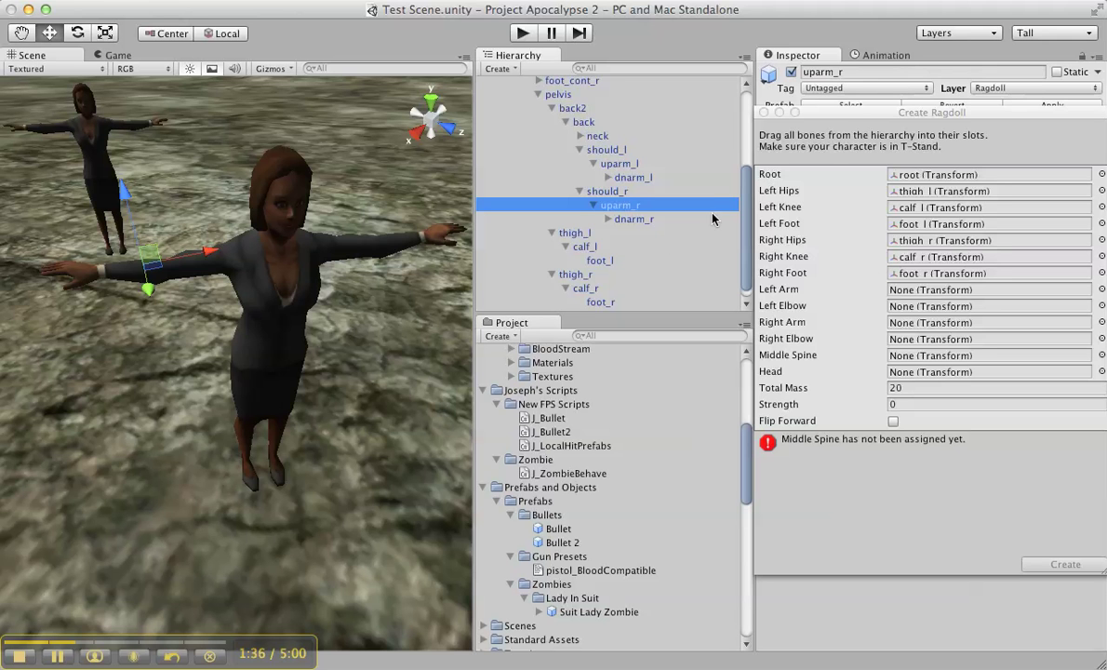
Check where the left arm bones sit on the model and assign uparm_l to both Left Arm and Left Elbow.
{"action": "scroll", "coordinate": [714, 218], "scroll_direction": "up", "scroll_amount": 1}
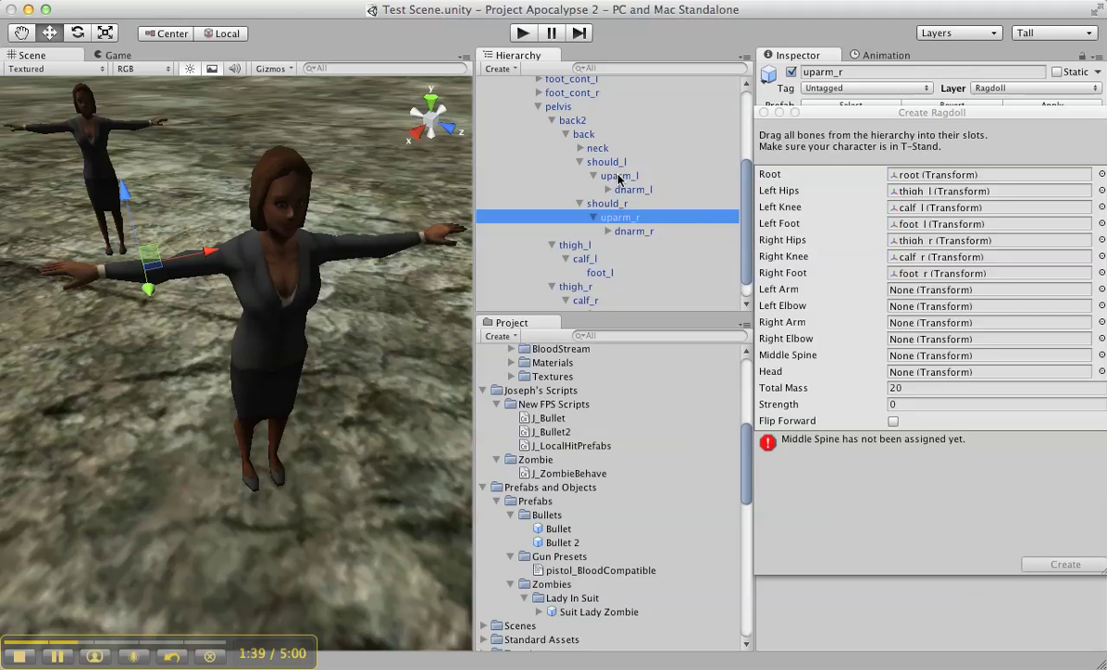
{"action": "left_click", "coordinate": [619, 176]}
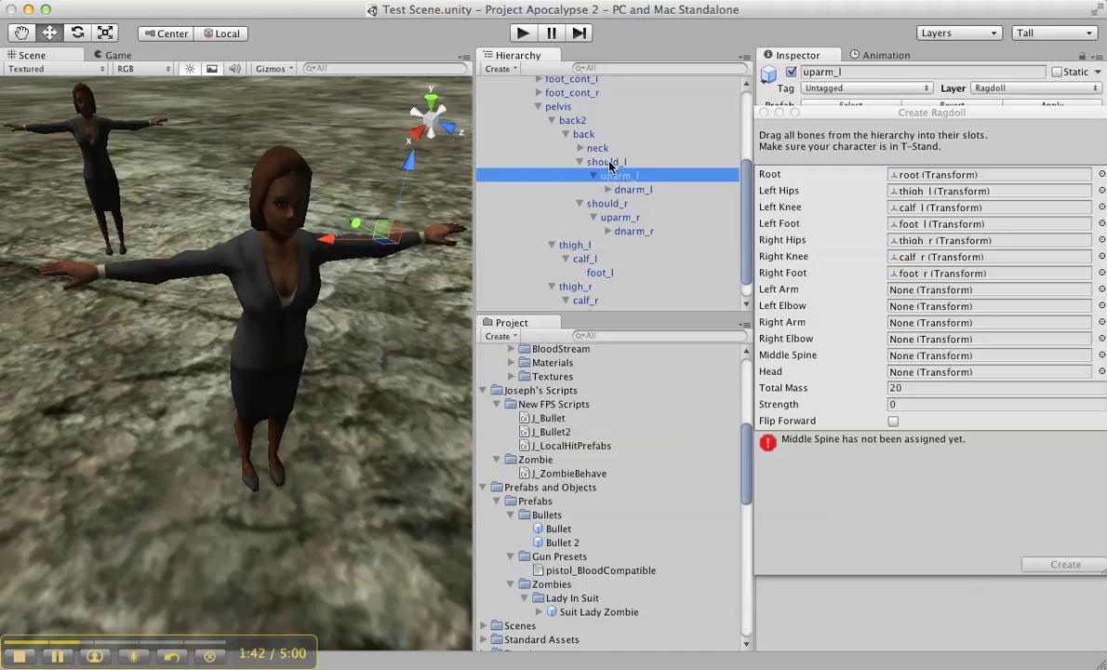
{"action": "left_click", "coordinate": [572, 162]}
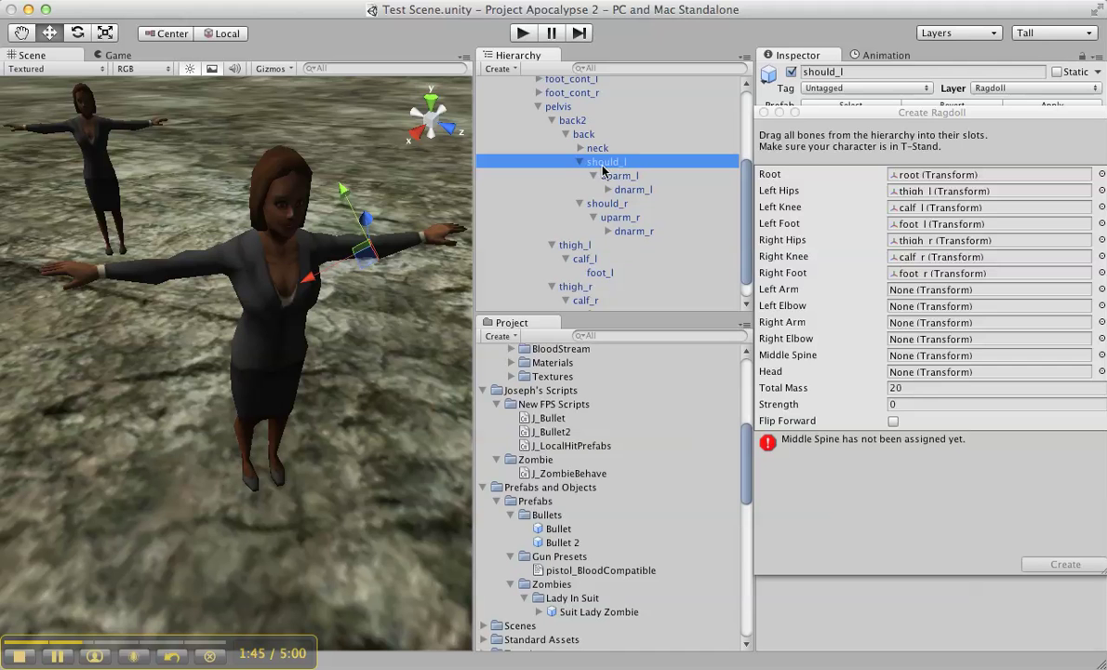
{"action": "left_click", "coordinate": [628, 189]}
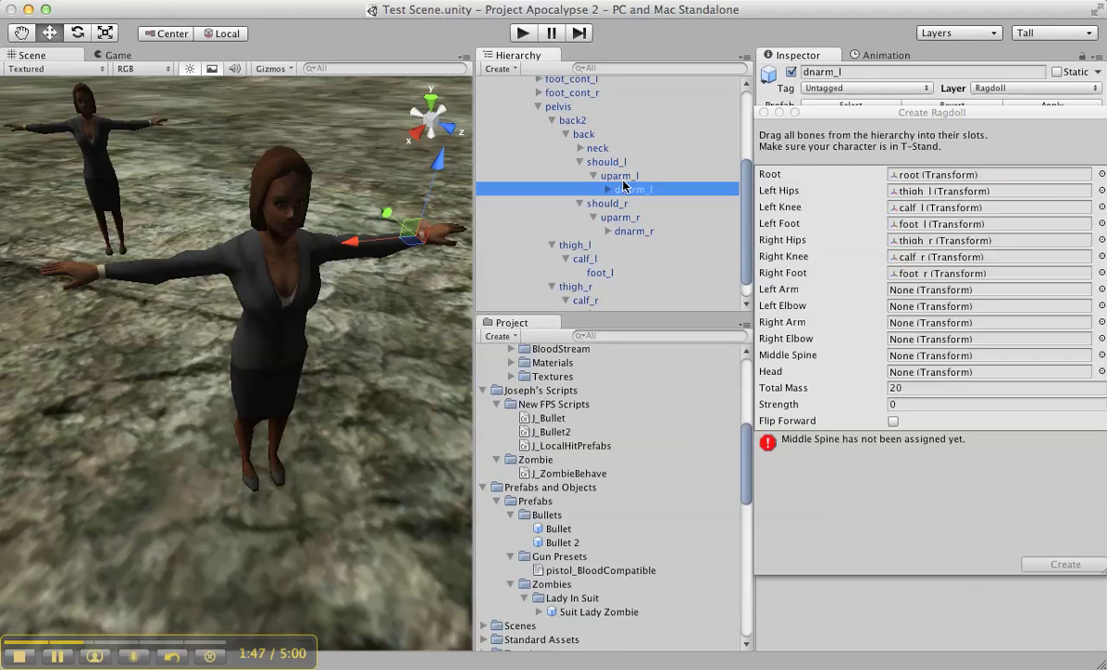
{"action": "key", "text": "Up"}
{"action": "key", "text": "Up"}
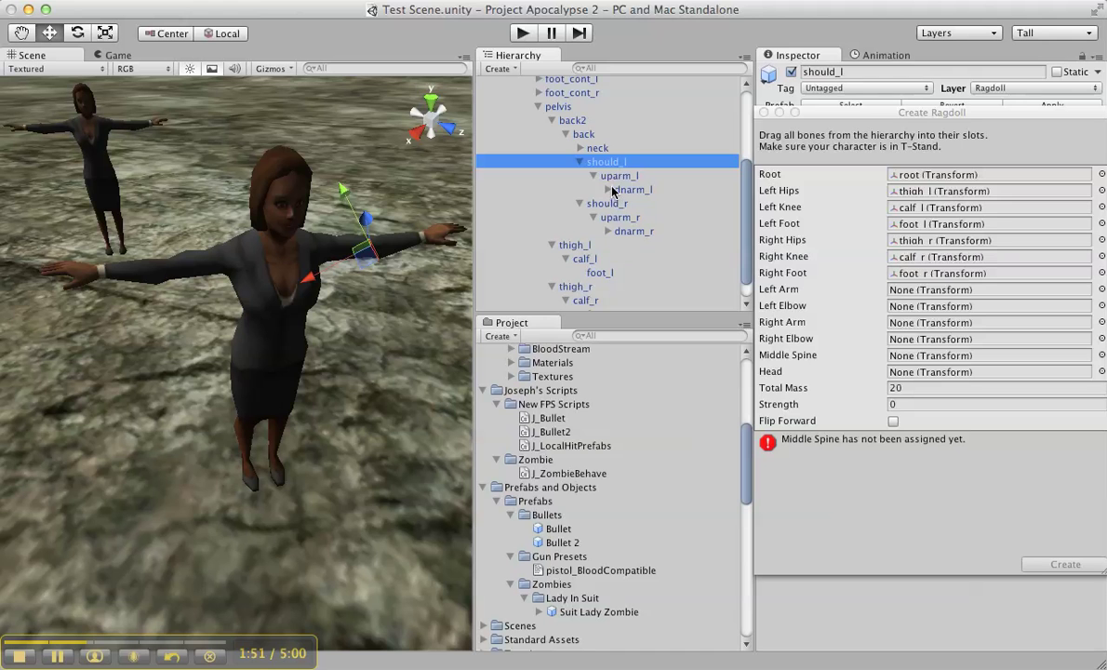
{"action": "left_click_drag", "start_coordinate": [612, 190], "coordinate": [918, 290]}
{"action": "left_click_drag", "start_coordinate": [588, 163], "coordinate": [919, 311]}
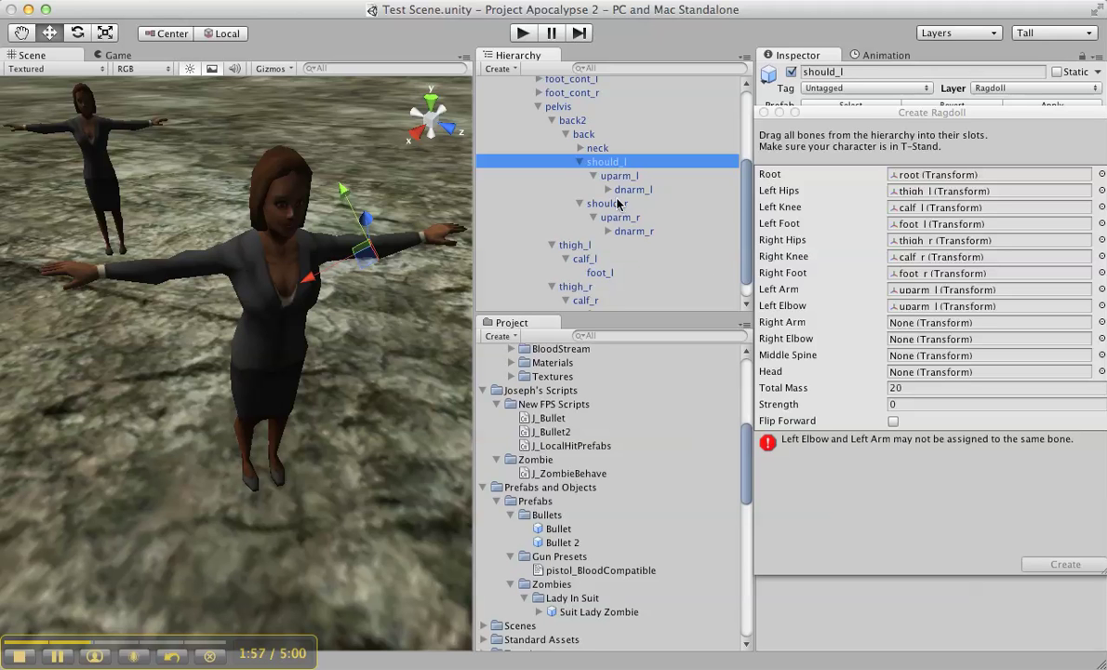
Assign should_r to the Right Arm slot and uparm_r to the Right Elbow slot.
{"action": "left_click_drag", "start_coordinate": [618, 204], "coordinate": [838, 317]}
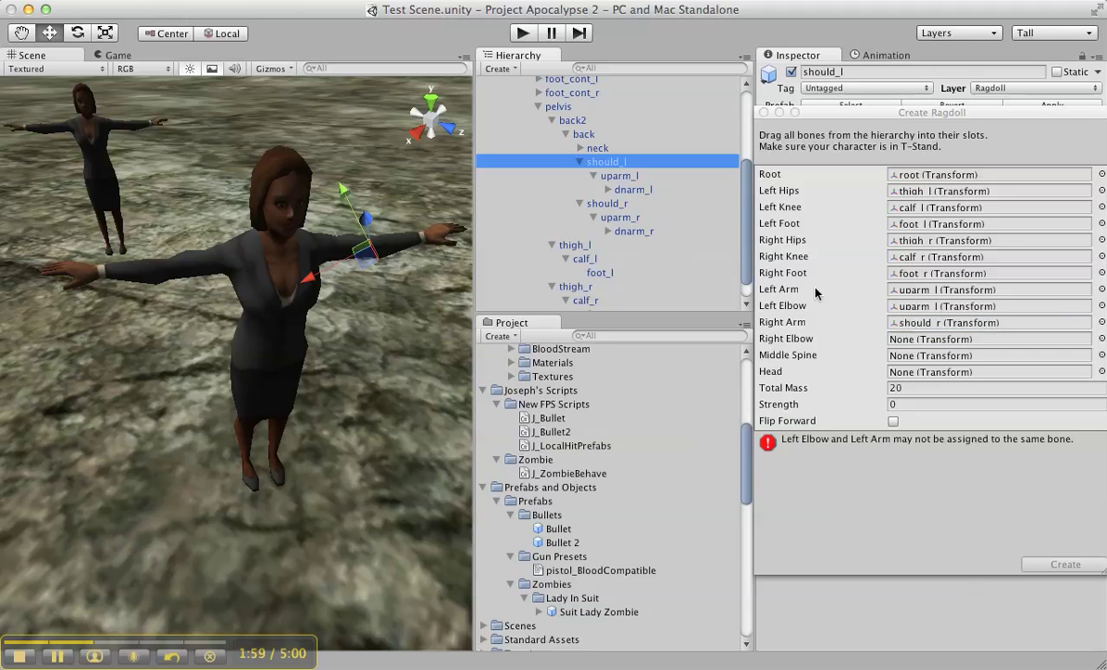
{"action": "left_click_drag", "start_coordinate": [624, 220], "coordinate": [851, 337]}
Compare the back and back2 bones on the model and assign back to the Middle Spine slot.
{"action": "scroll", "coordinate": [627, 201], "scroll_direction": "up", "scroll_amount": 1}
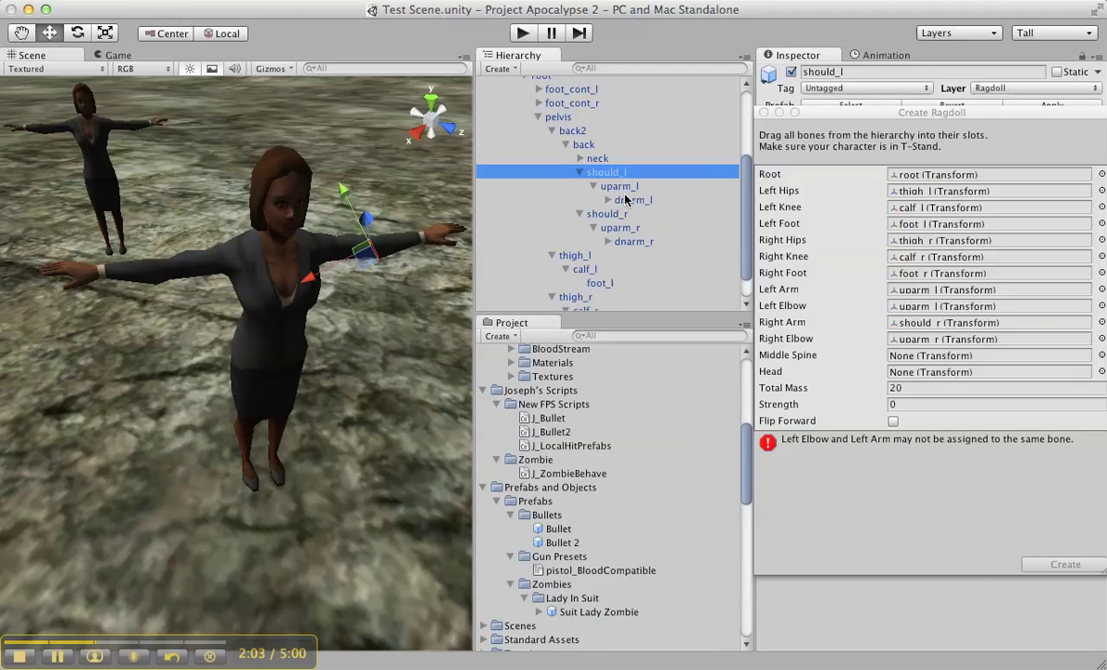
{"action": "left_click", "coordinate": [581, 146]}
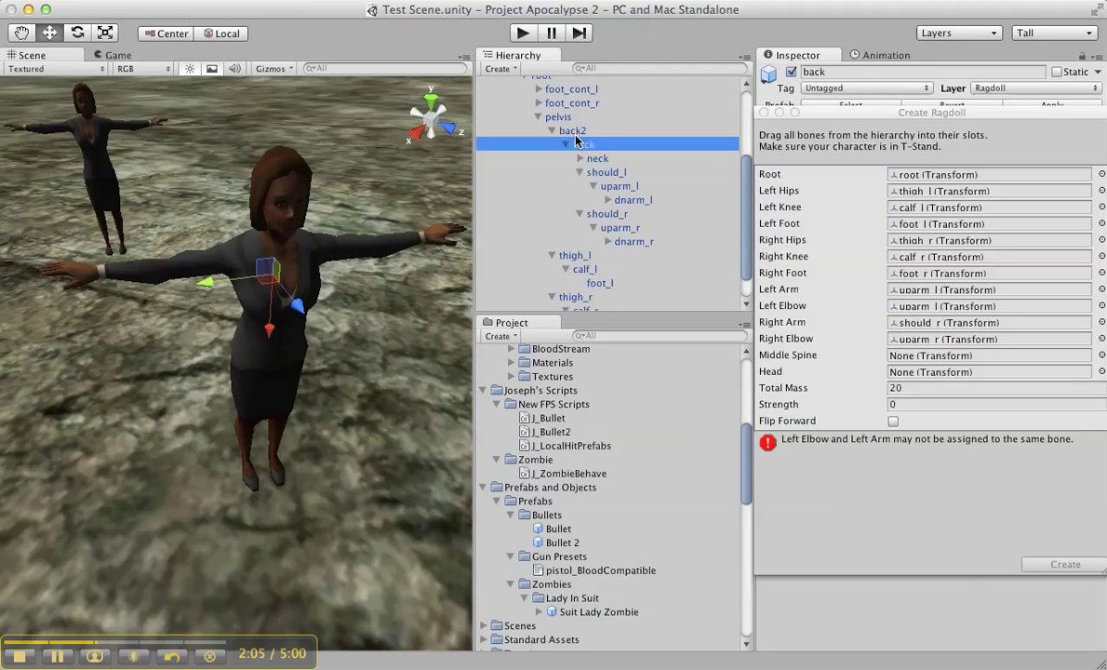
{"action": "left_click", "coordinate": [572, 131]}
{"action": "left_click_drag", "start_coordinate": [577, 142], "coordinate": [919, 355]}
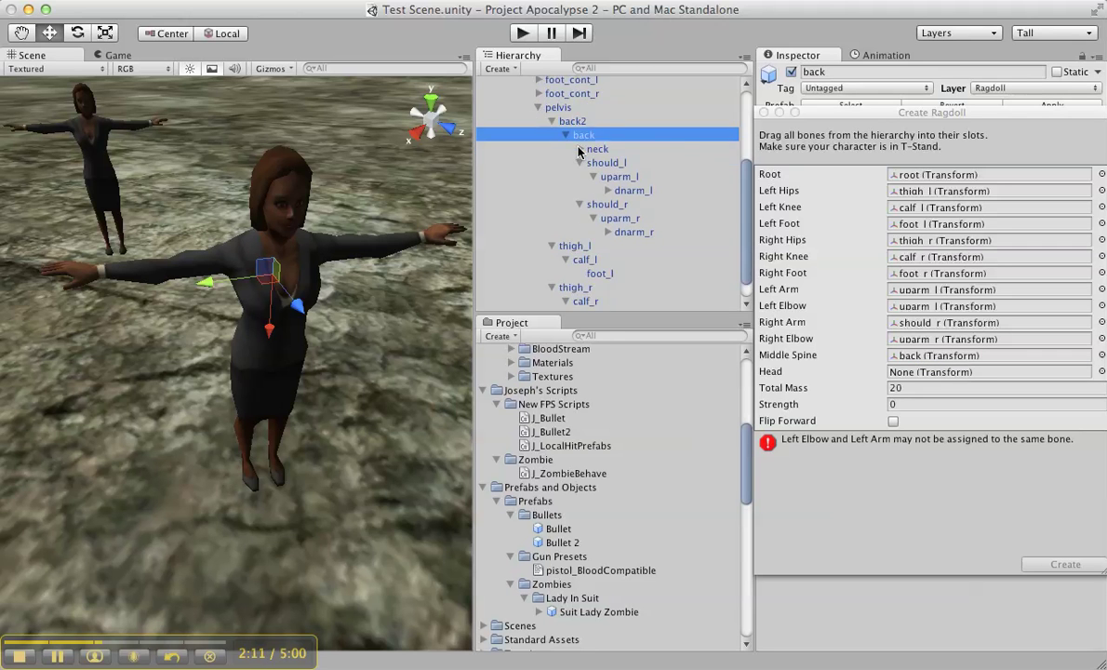
Look through the bones under pelvis and the right arm chain down to hand_r for the head bone.
{"action": "scroll", "coordinate": [579, 152], "scroll_direction": "up", "scroll_amount": 3}
{"action": "scroll", "coordinate": [579, 152], "scroll_direction": "down", "scroll_amount": 5}
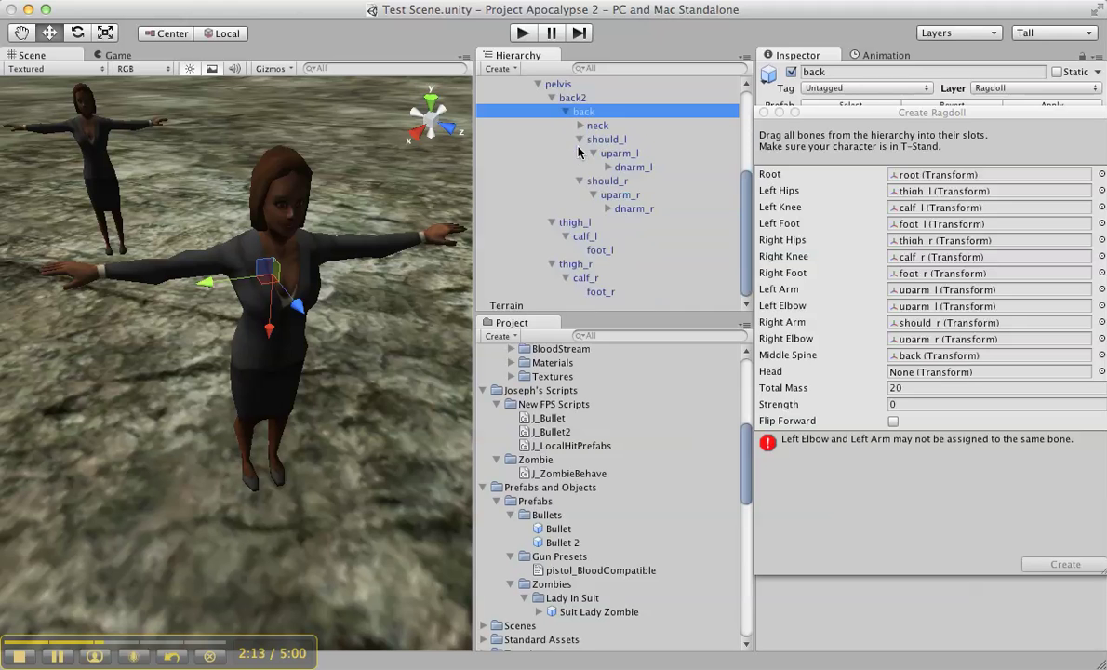
{"action": "scroll", "coordinate": [579, 152], "scroll_direction": "up", "scroll_amount": 1}
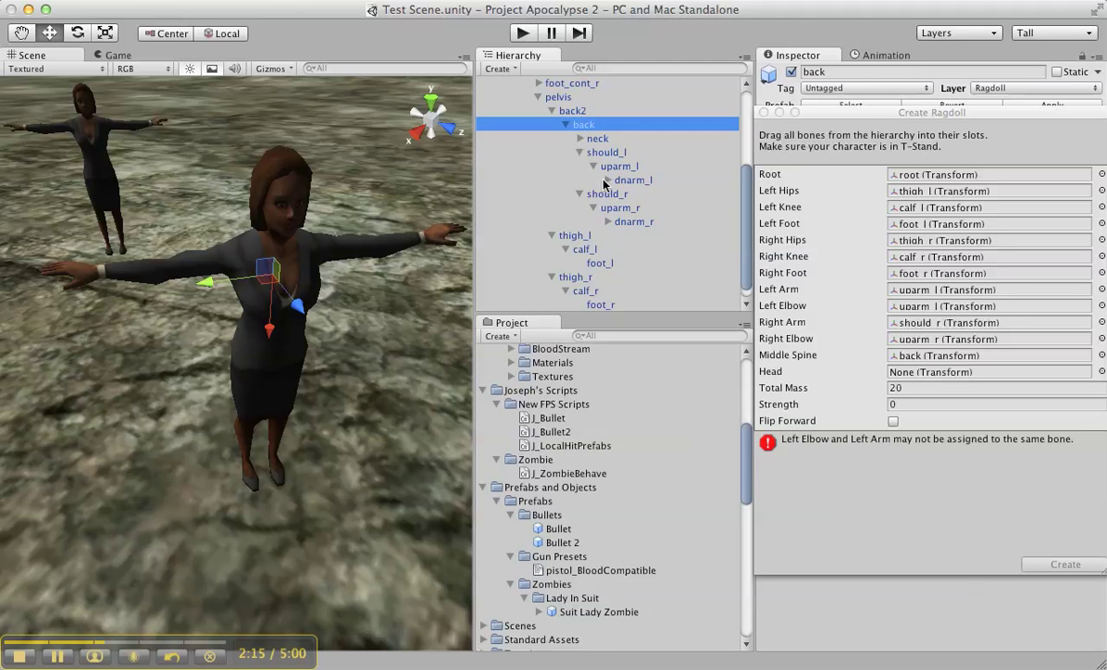
{"action": "scroll", "coordinate": [564, 173], "scroll_direction": "up", "scroll_amount": 4}
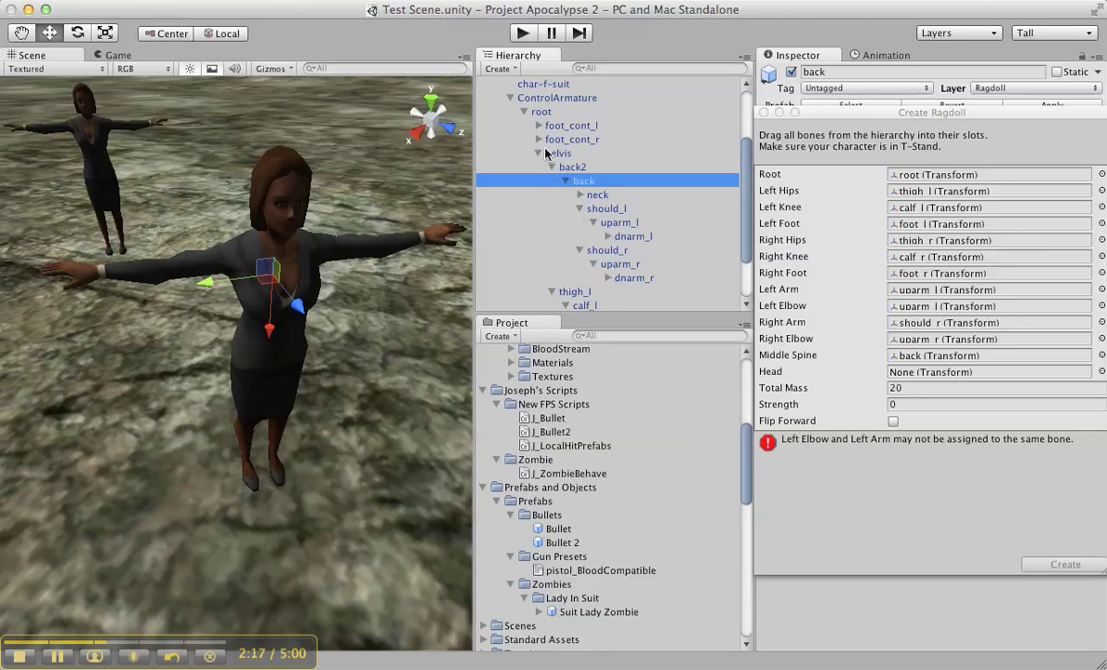
{"action": "scroll", "coordinate": [536, 177], "scroll_direction": "down", "scroll_amount": 4}
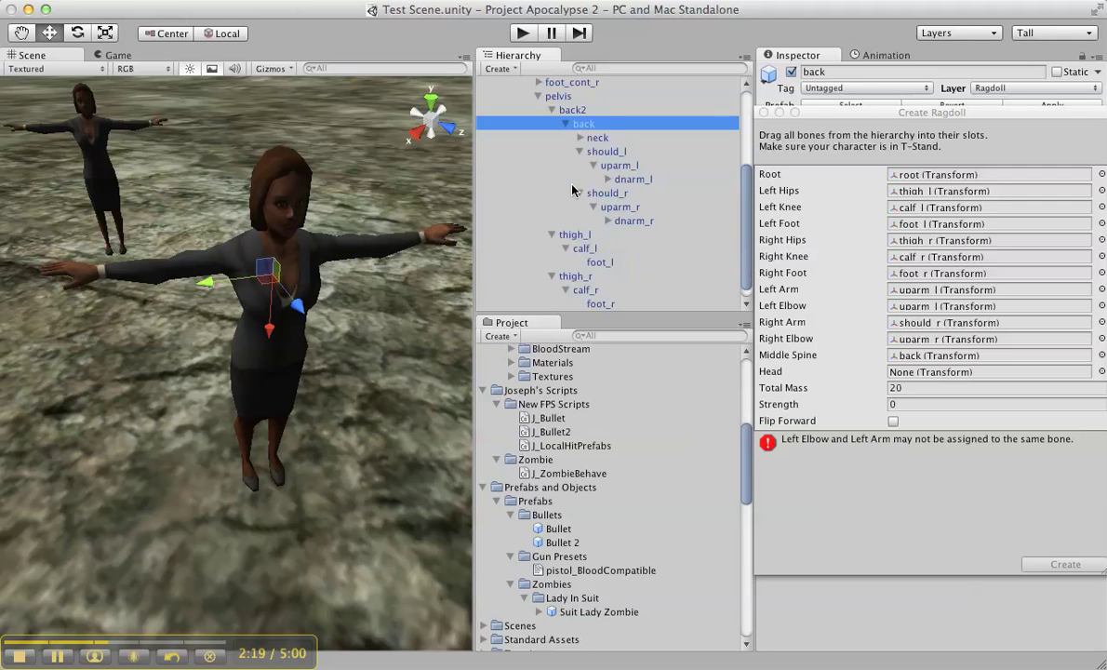
{"action": "left_click", "coordinate": [611, 221]}
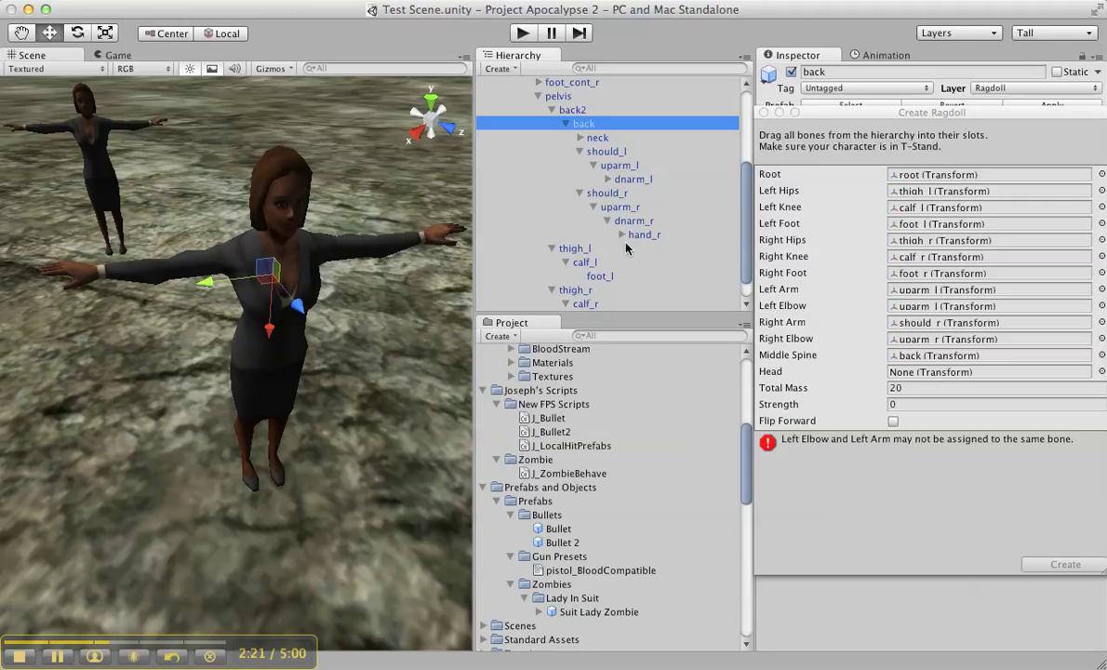
{"action": "left_click", "coordinate": [622, 234]}
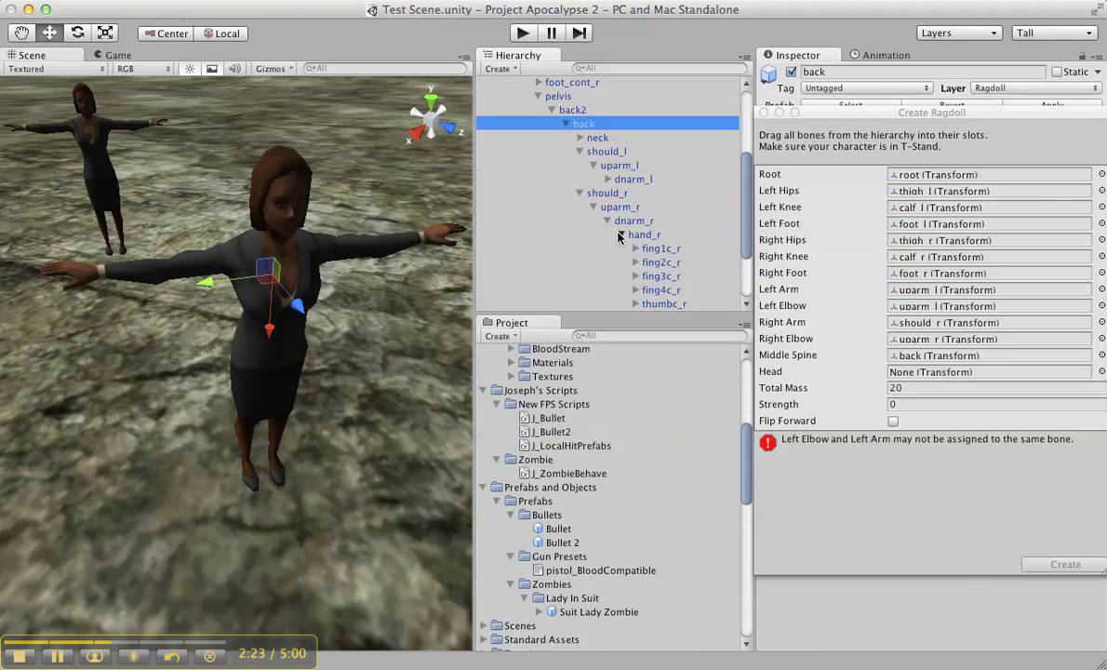
{"action": "left_click", "coordinate": [621, 235]}
Expand the neck bone and assign head to the Head slot.
{"action": "scroll", "coordinate": [618, 238], "scroll_direction": "up", "scroll_amount": 5}
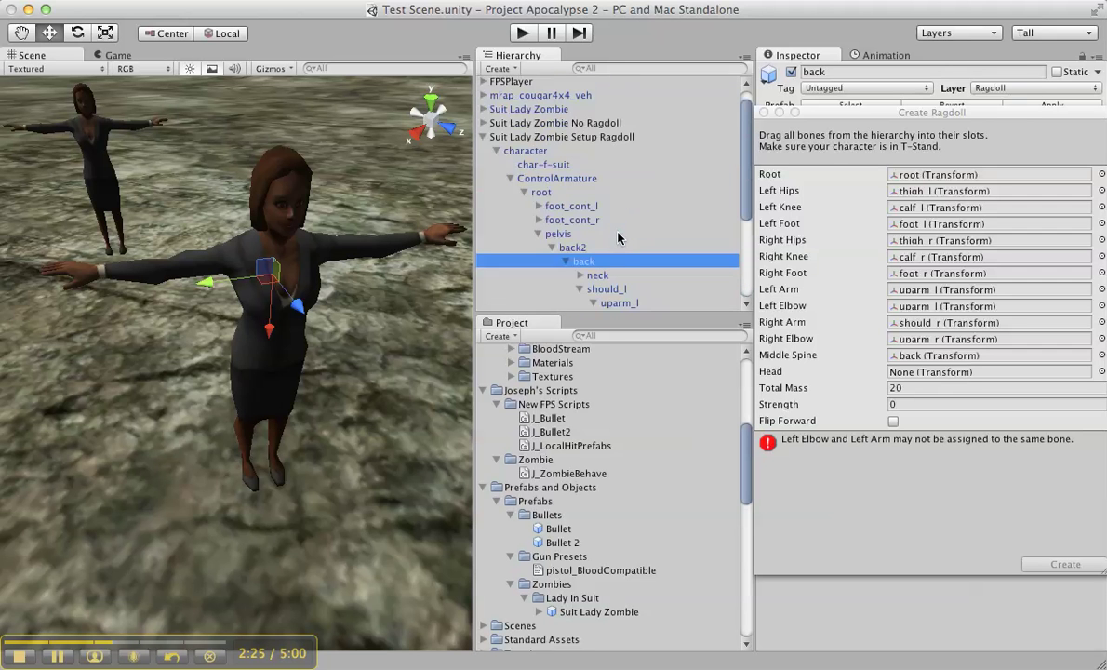
{"action": "scroll", "coordinate": [618, 237], "scroll_direction": "down", "scroll_amount": 1}
{"action": "left_click", "coordinate": [580, 256]}
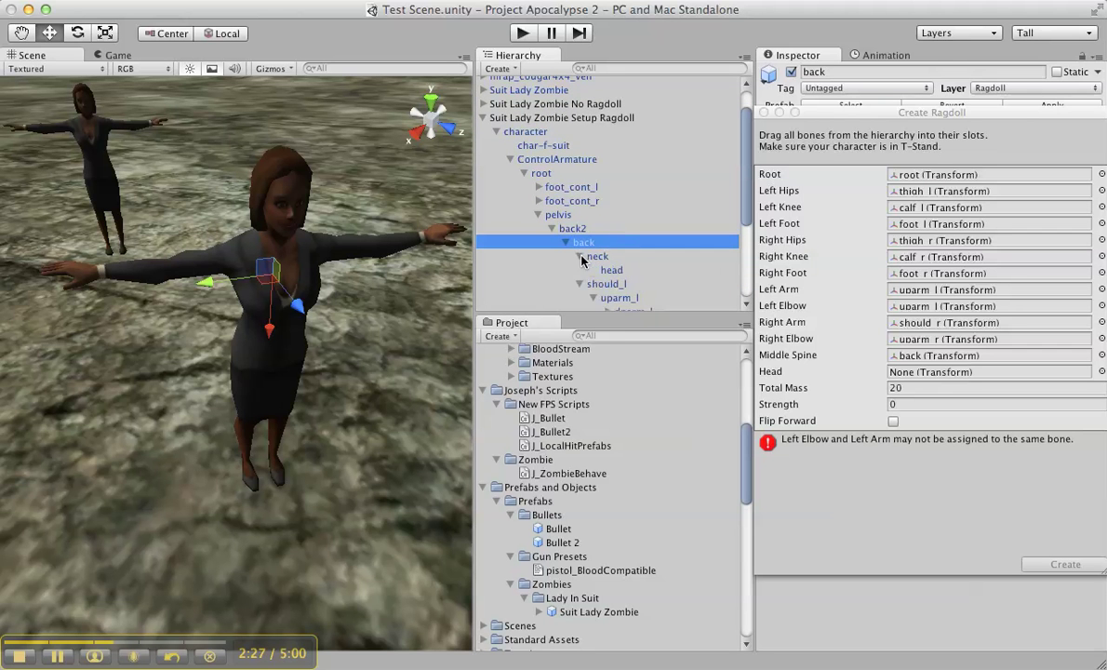
{"action": "left_click_drag", "start_coordinate": [609, 272], "coordinate": [842, 372]}
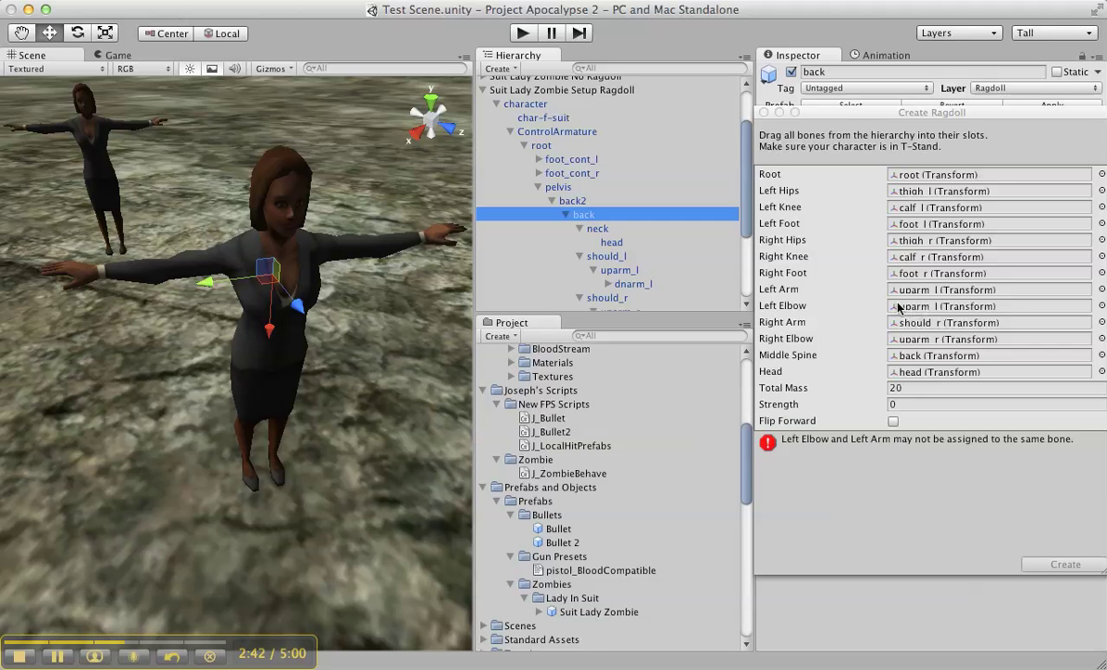
Assign should_l to the Left Arm slot and create the ragdoll.
{"action": "scroll", "coordinate": [634, 215], "scroll_direction": "down", "scroll_amount": 3}
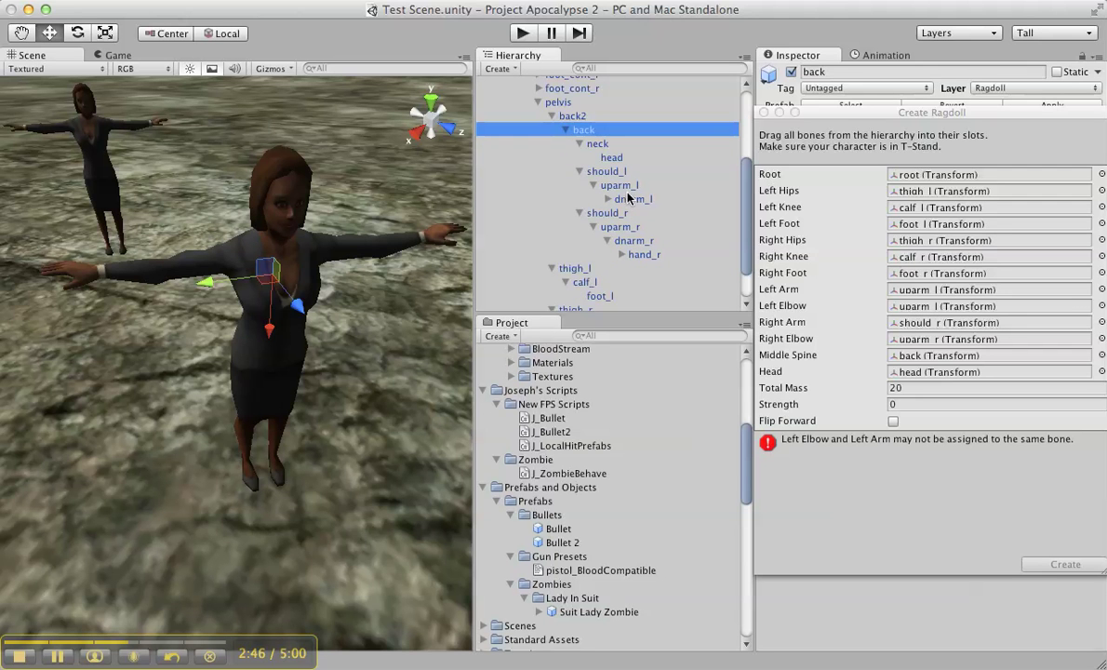
{"action": "left_click_drag", "start_coordinate": [595, 171], "coordinate": [912, 292]}
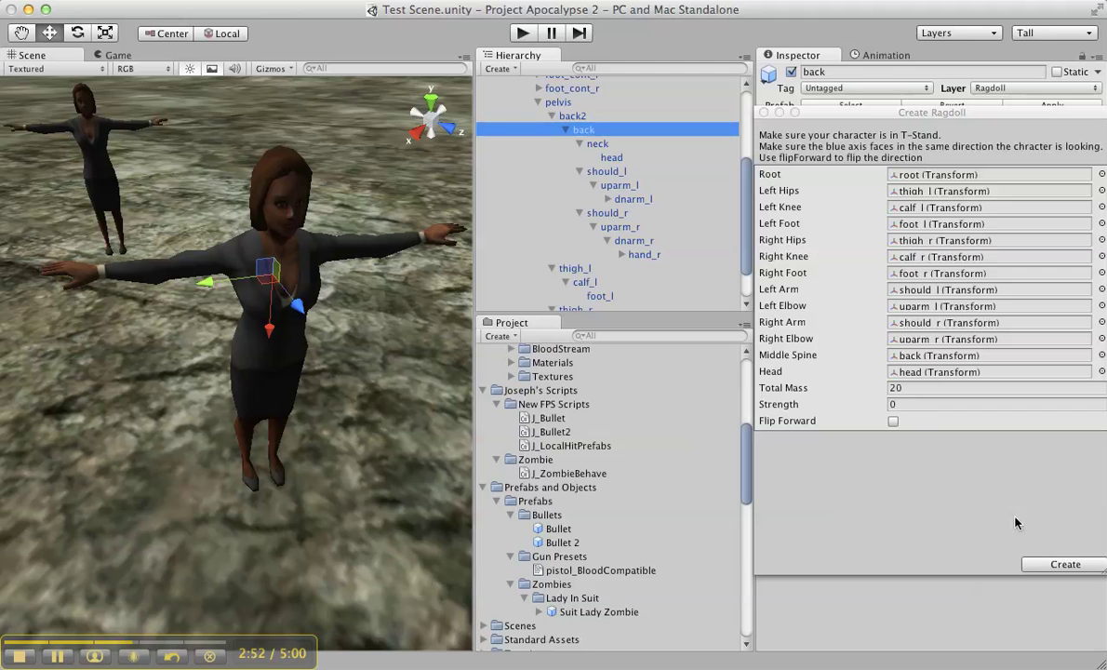
{"action": "left_click", "coordinate": [1031, 567]}
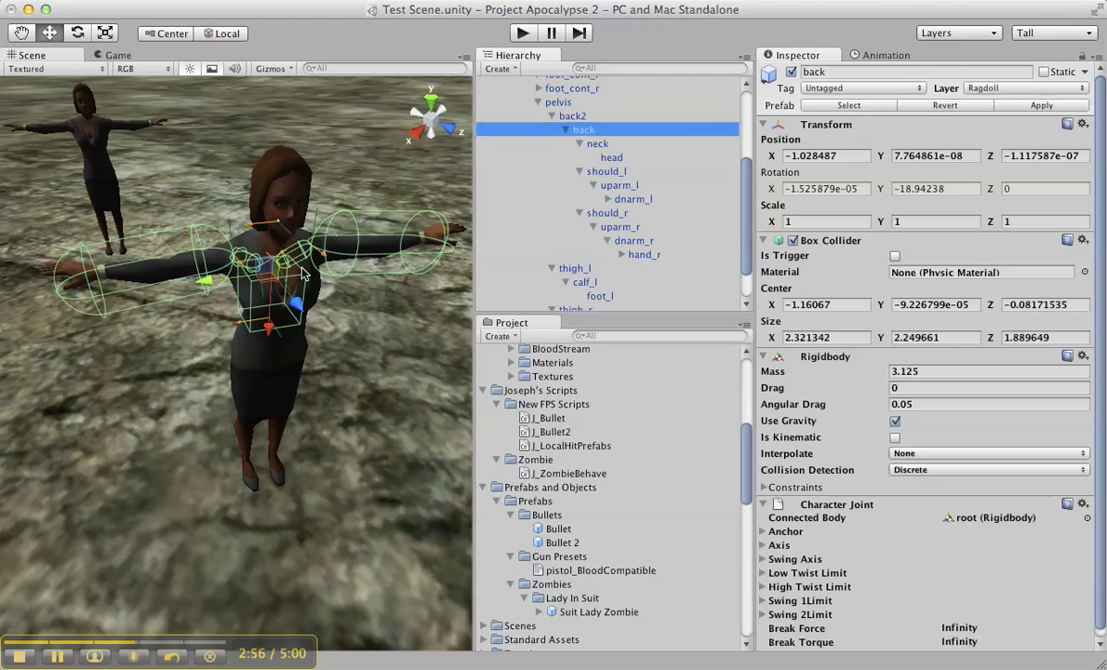
Inspect the generated colliders on the back bone and on the whole Suit Lady Zombie Setup Ragdoll object.
{"action": "left_click_drag", "start_coordinate": [353, 330], "coordinate": [400, 207], "text": "alt"}
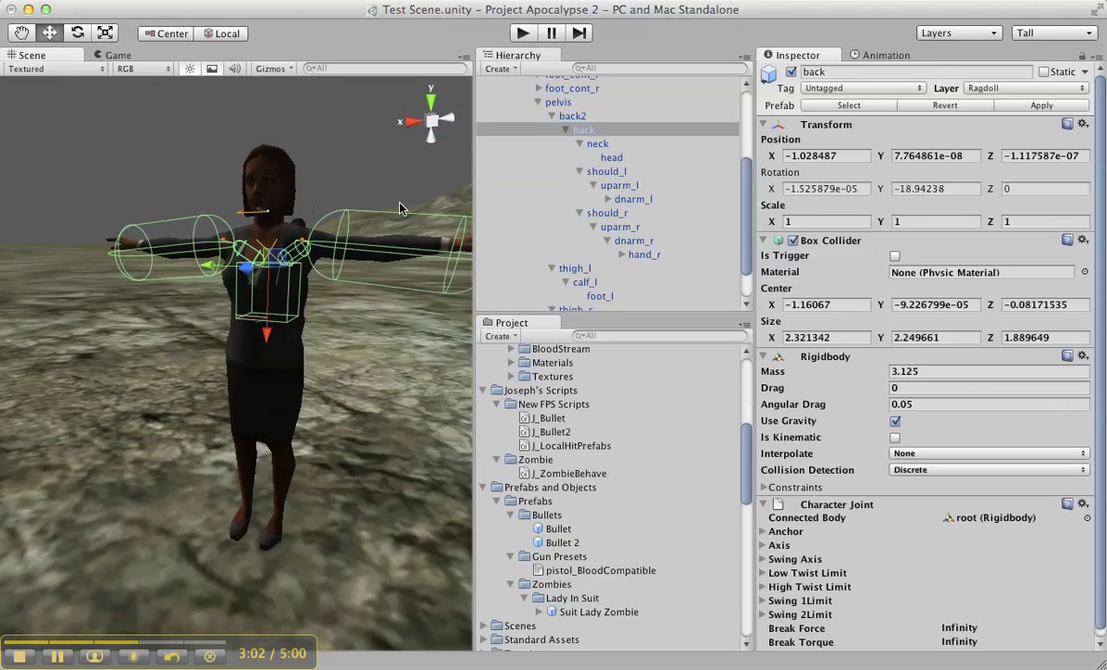
{"action": "scroll", "coordinate": [586, 153], "scroll_direction": "up", "scroll_amount": 5}
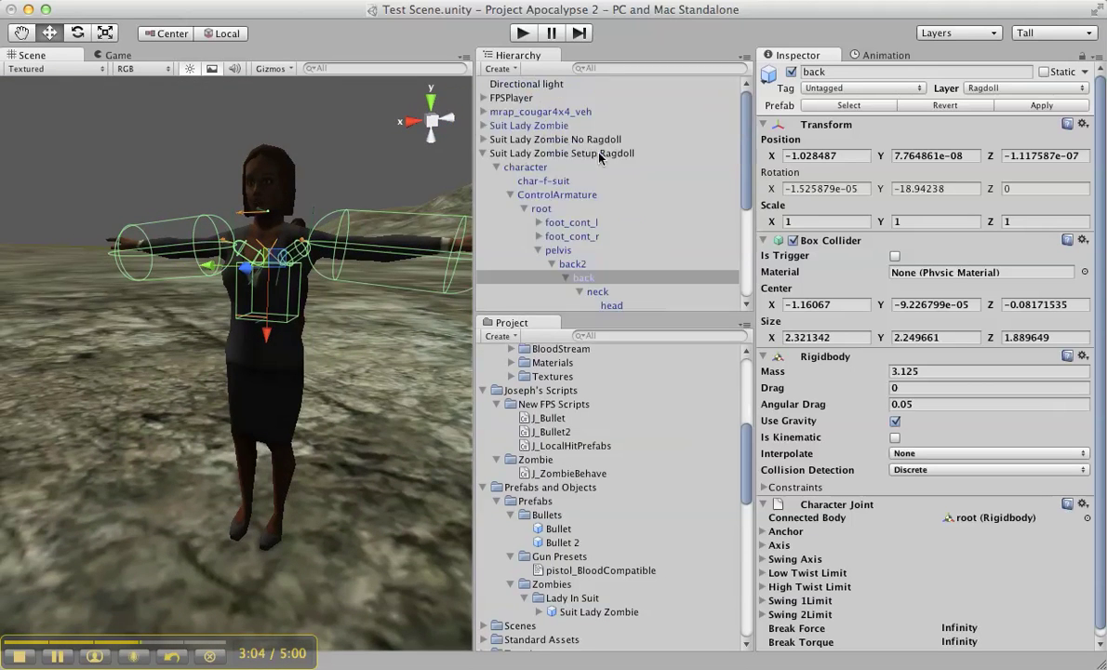
{"action": "left_click", "coordinate": [517, 154]}
{"action": "left_click_drag", "start_coordinate": [279, 316], "coordinate": [470, 398], "text": "alt"}
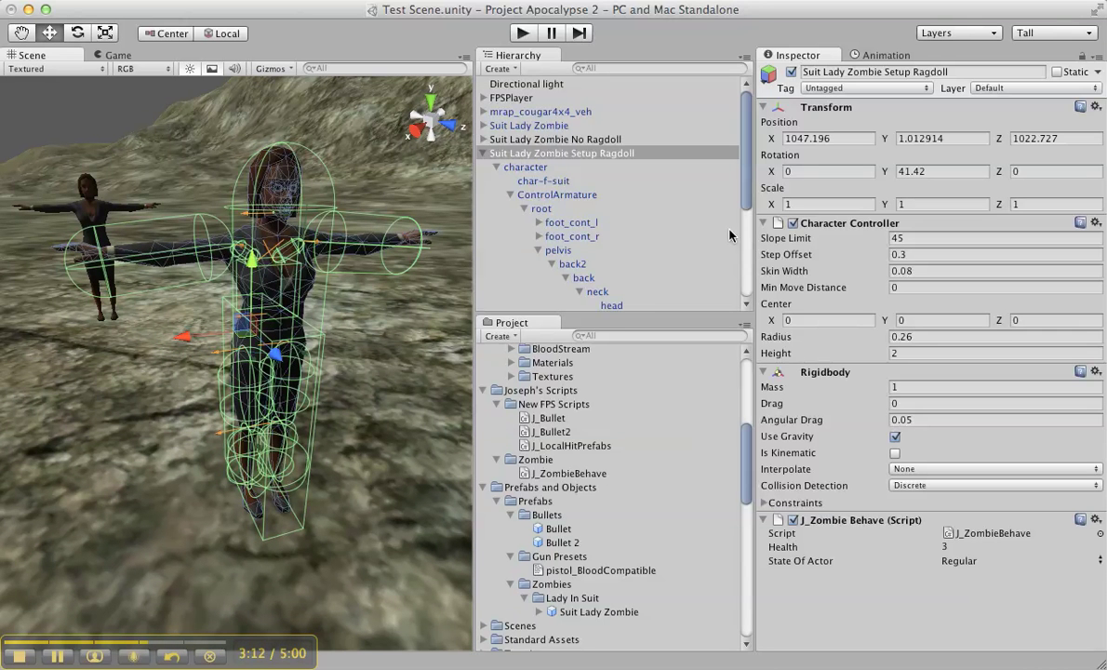
Check the layer assigned to the character object and view the project's user layer definitions.
{"action": "left_click", "coordinate": [594, 169]}
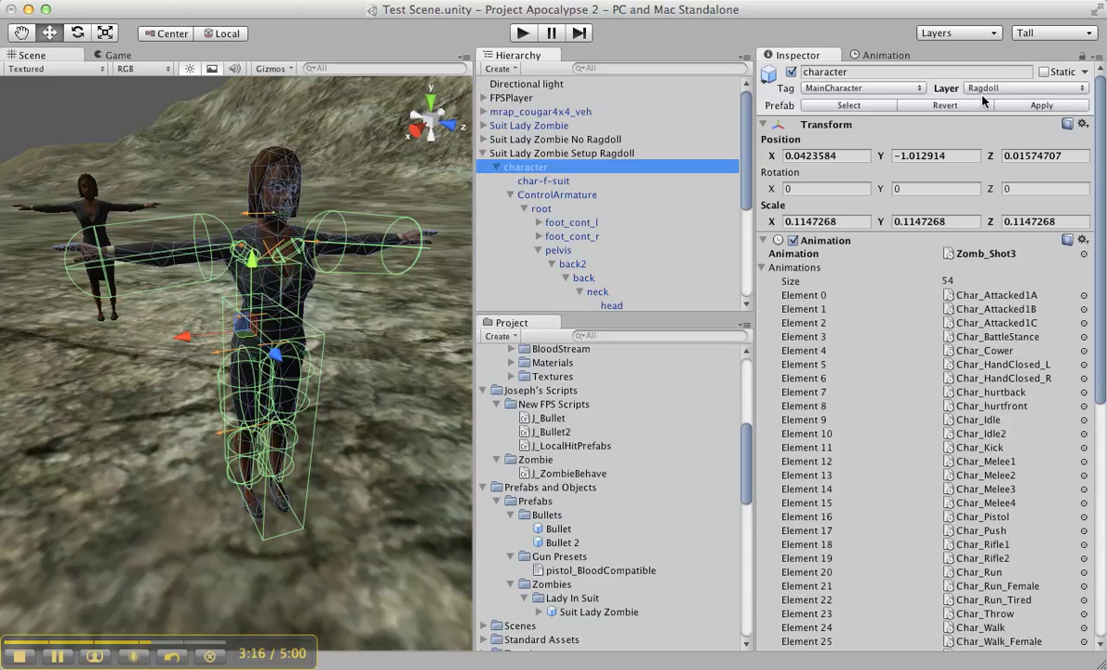
{"action": "left_click", "coordinate": [989, 88]}
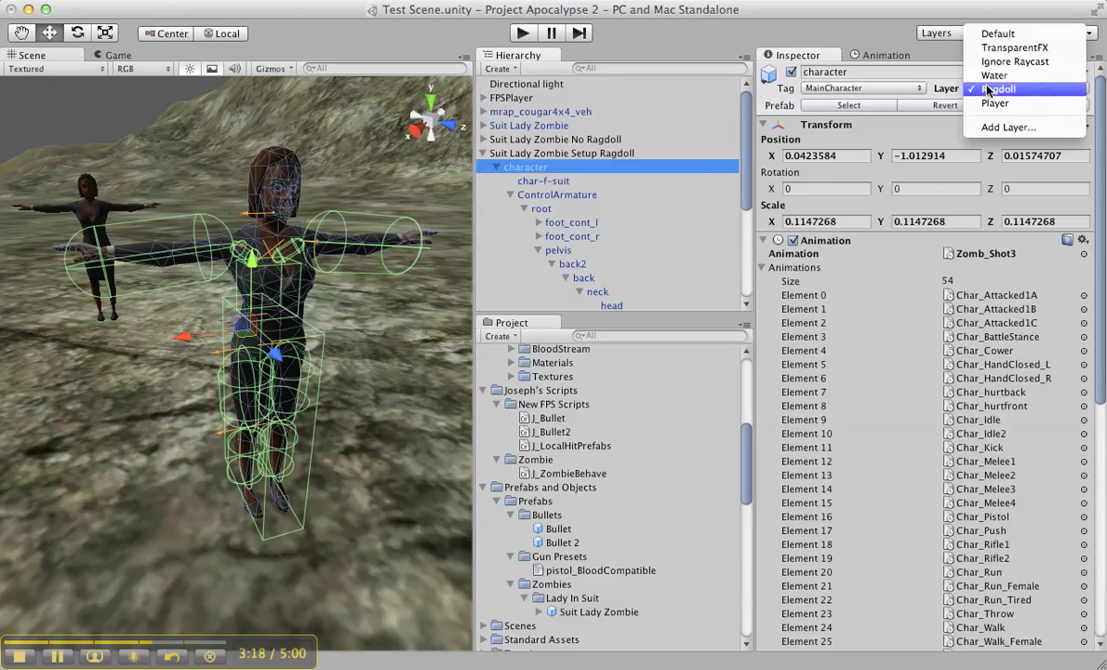
{"action": "left_click", "coordinate": [1006, 104]}
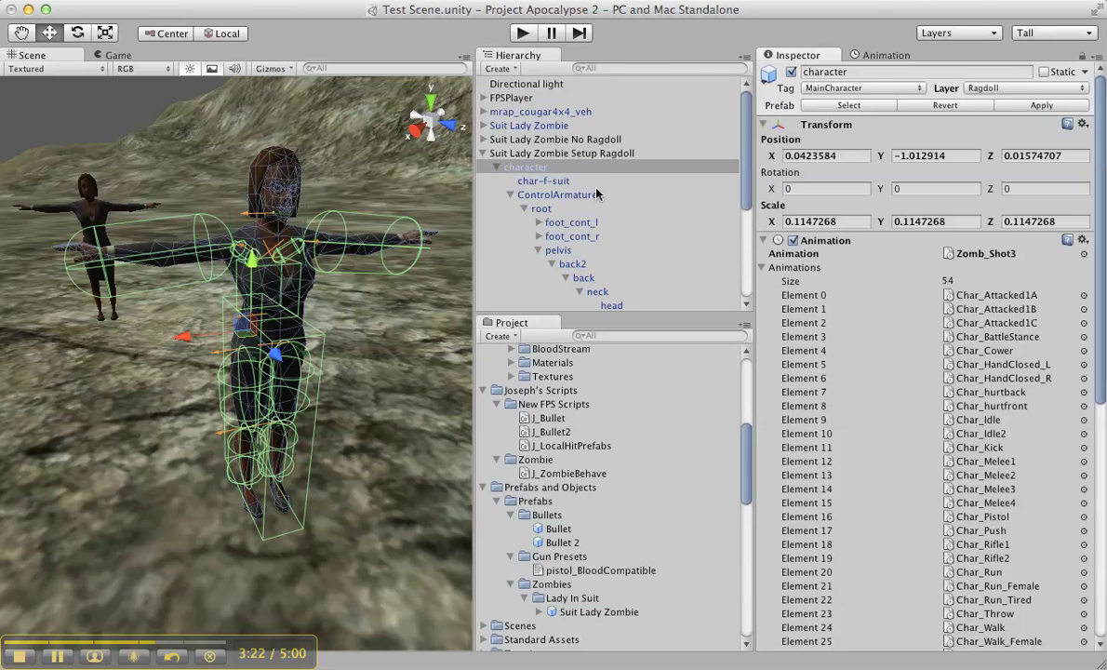
{"action": "left_click", "coordinate": [1002, 86]}
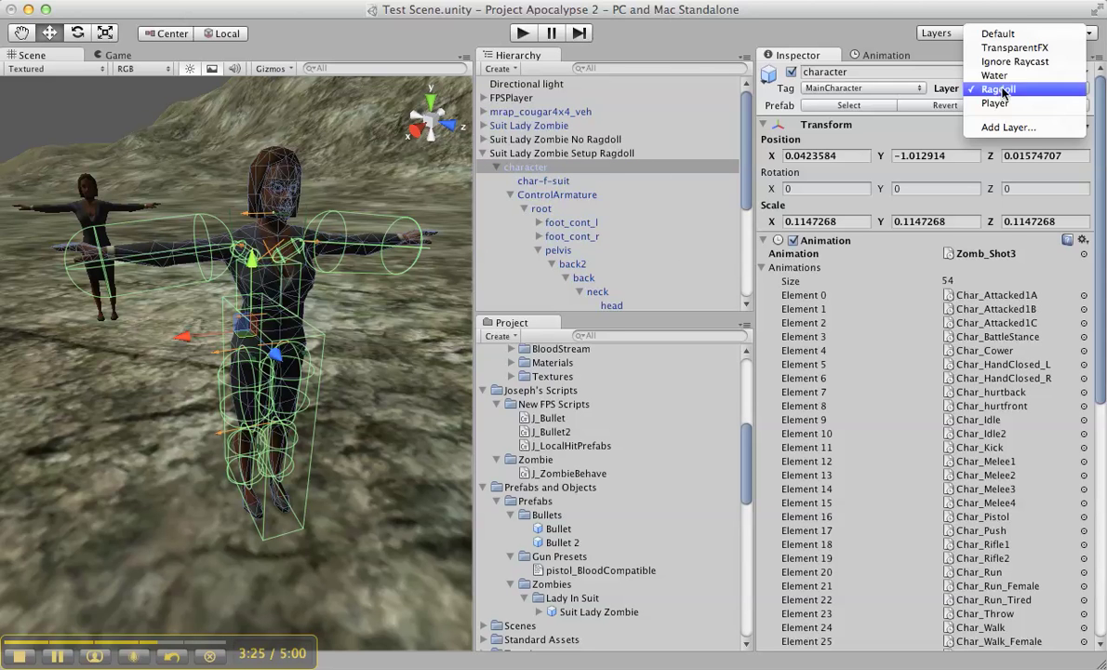
{"action": "left_click", "coordinate": [1001, 129]}
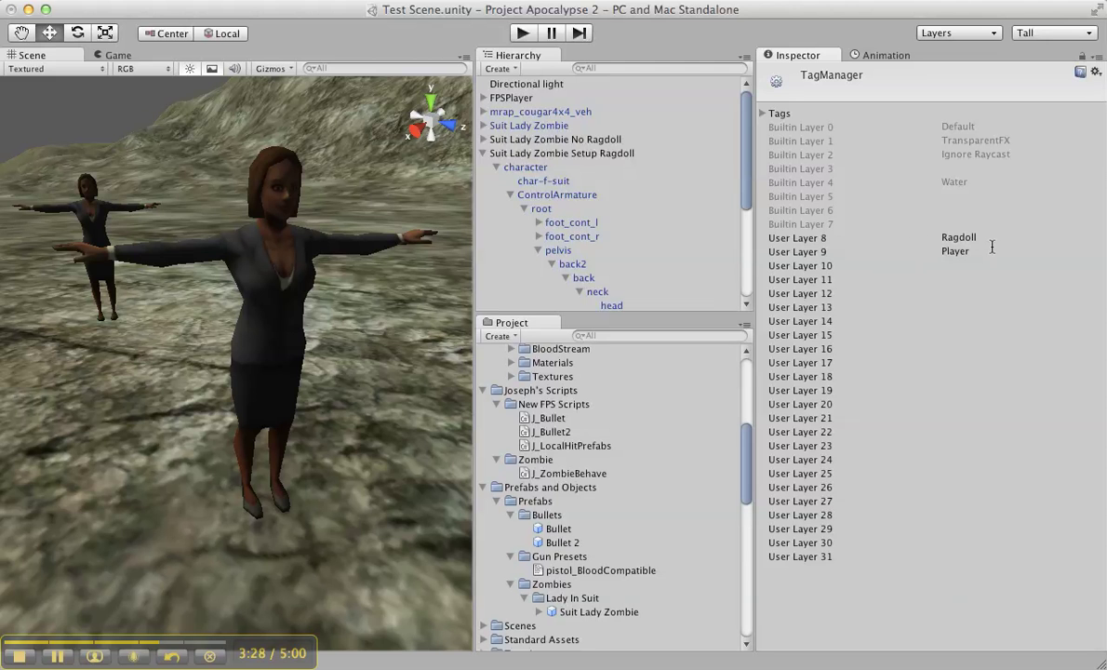
Open the project's Physics settings to examine the layer collision matrix for the Ragdoll and Player layers.
{"action": "left_click", "coordinate": [107, 0]}
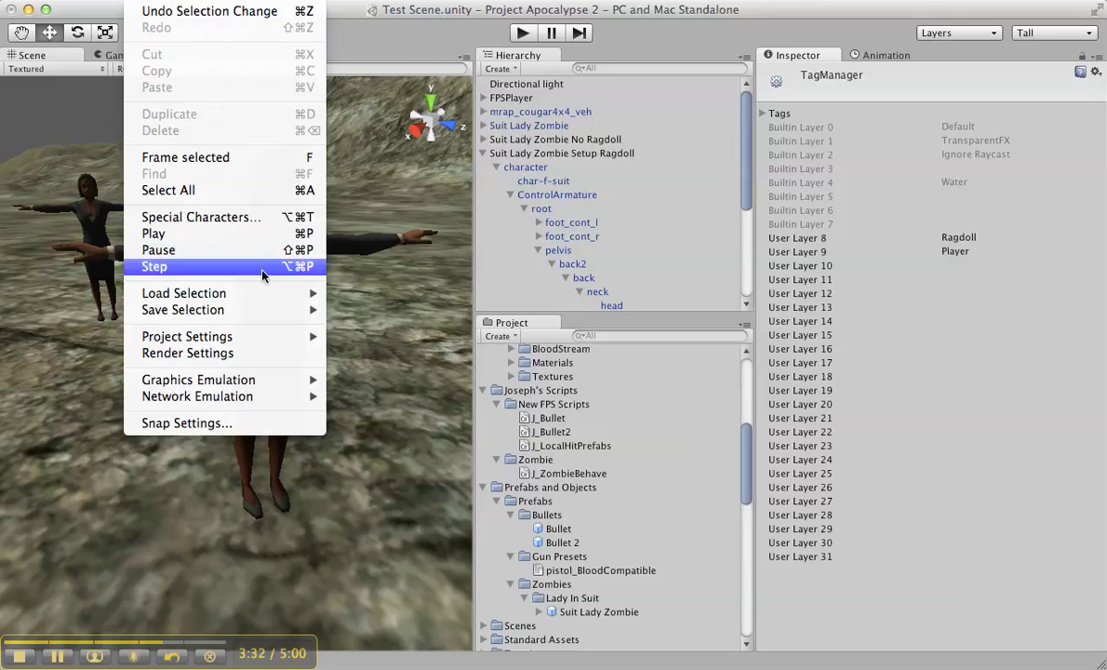
{"action": "mouse_move", "coordinate": [296, 335]}
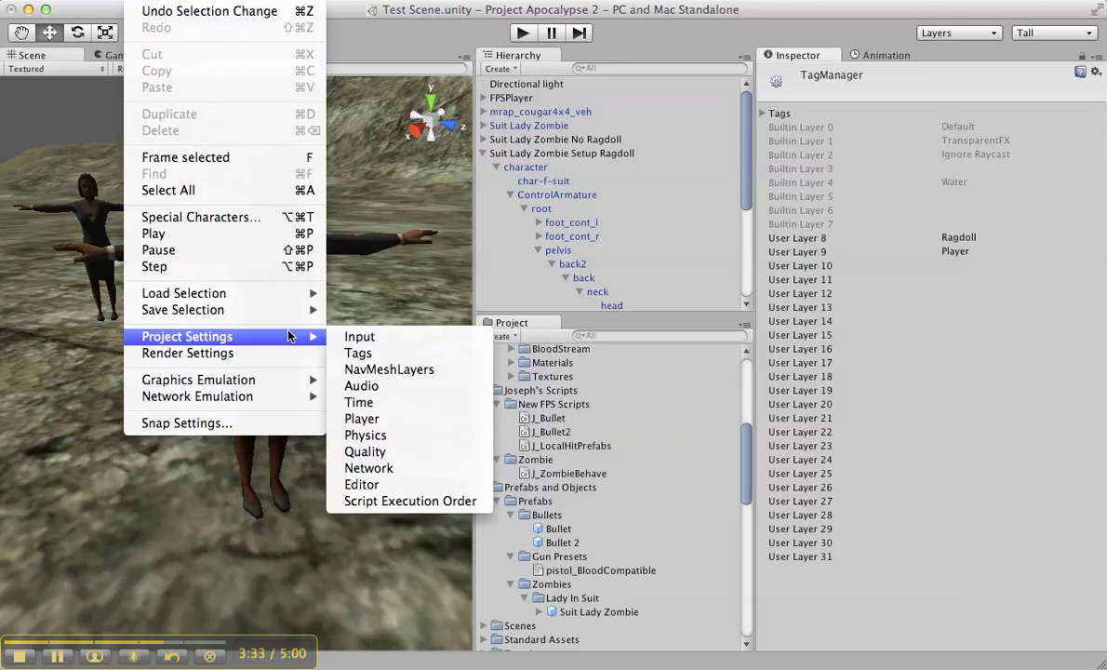
{"action": "left_click", "coordinate": [448, 436]}
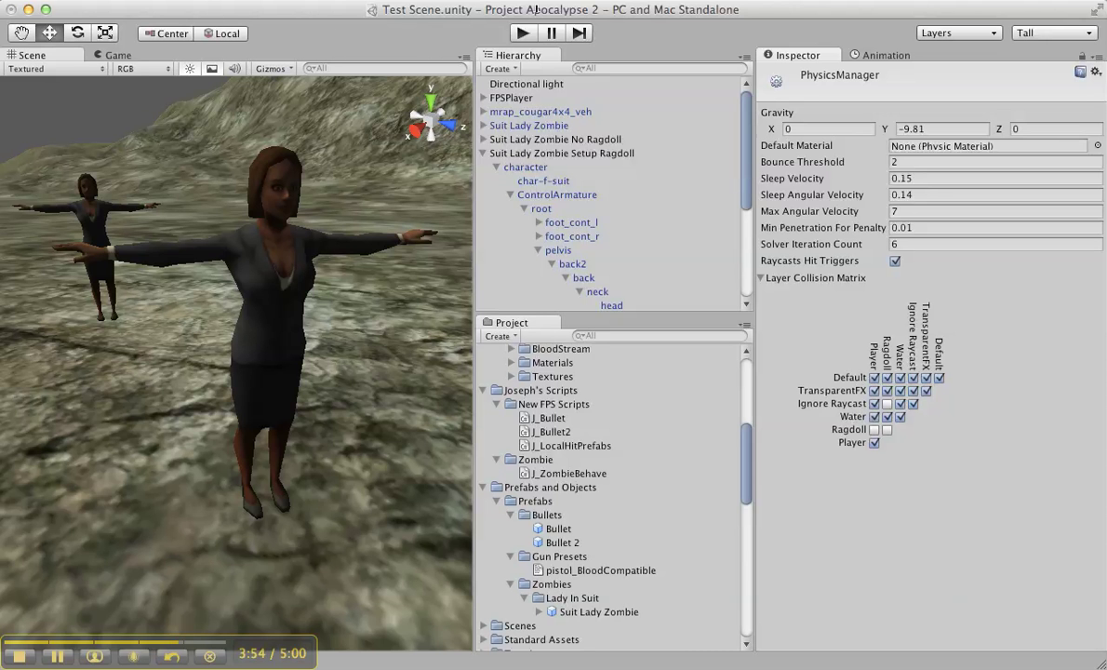
Select Suit Lady Zombie Setup Ragdoll and review its colliders and bone hierarchy.
{"action": "left_click", "coordinate": [496, 151]}
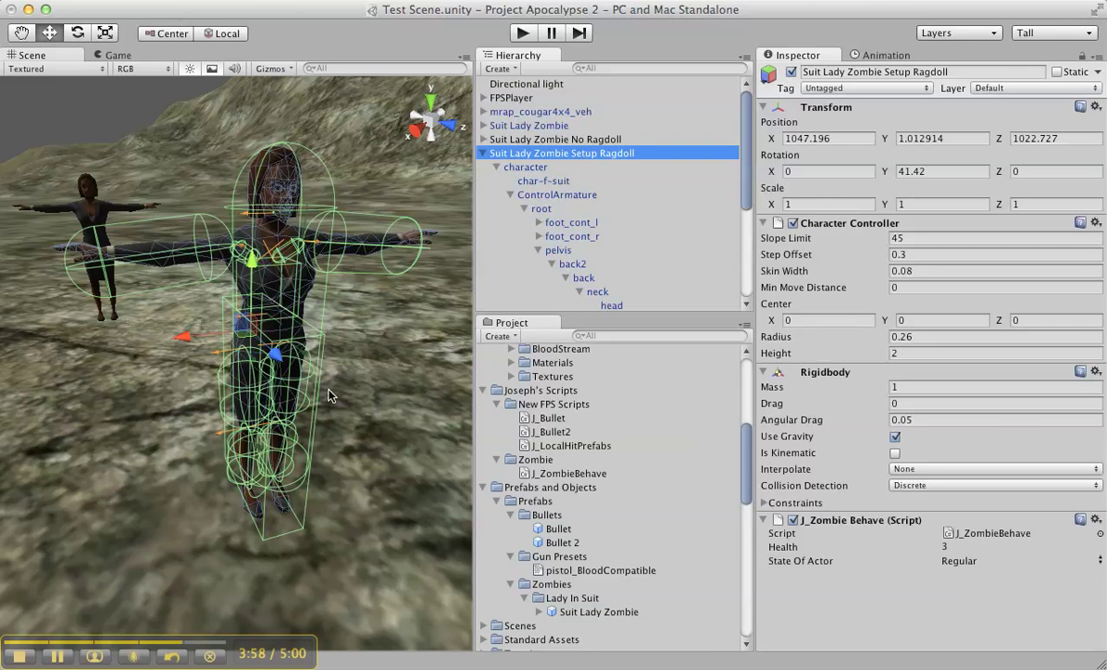
{"action": "scroll", "coordinate": [690, 239], "scroll_direction": "down", "scroll_amount": 4}
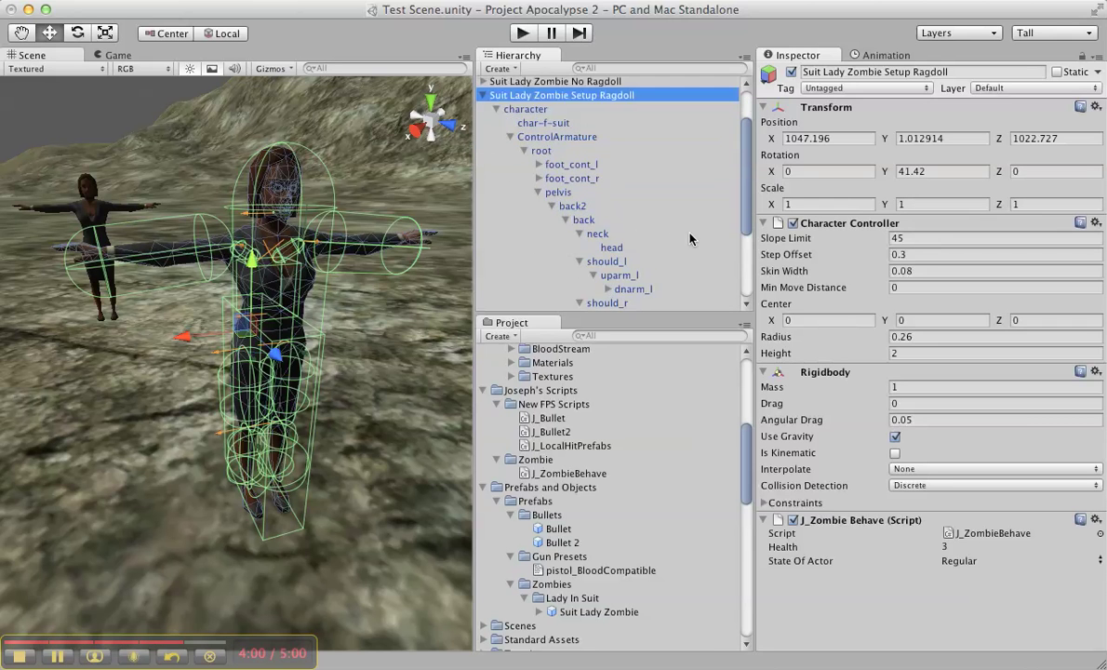
{"action": "scroll", "coordinate": [690, 239], "scroll_direction": "down", "scroll_amount": 3}
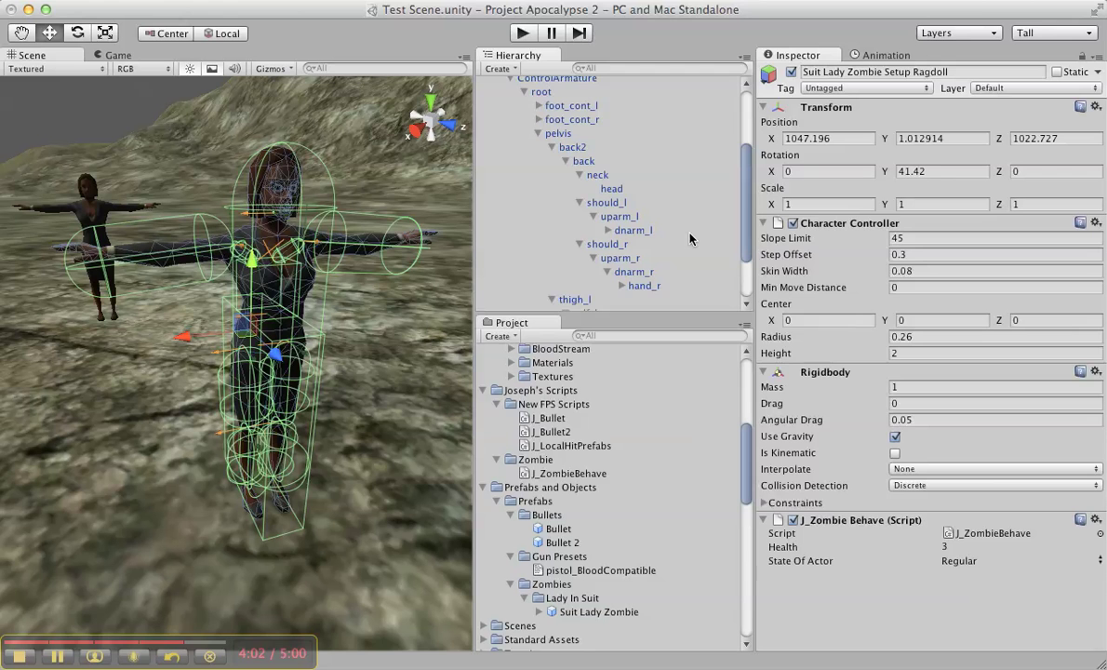
{"action": "scroll", "coordinate": [690, 239], "scroll_direction": "up", "scroll_amount": 2}
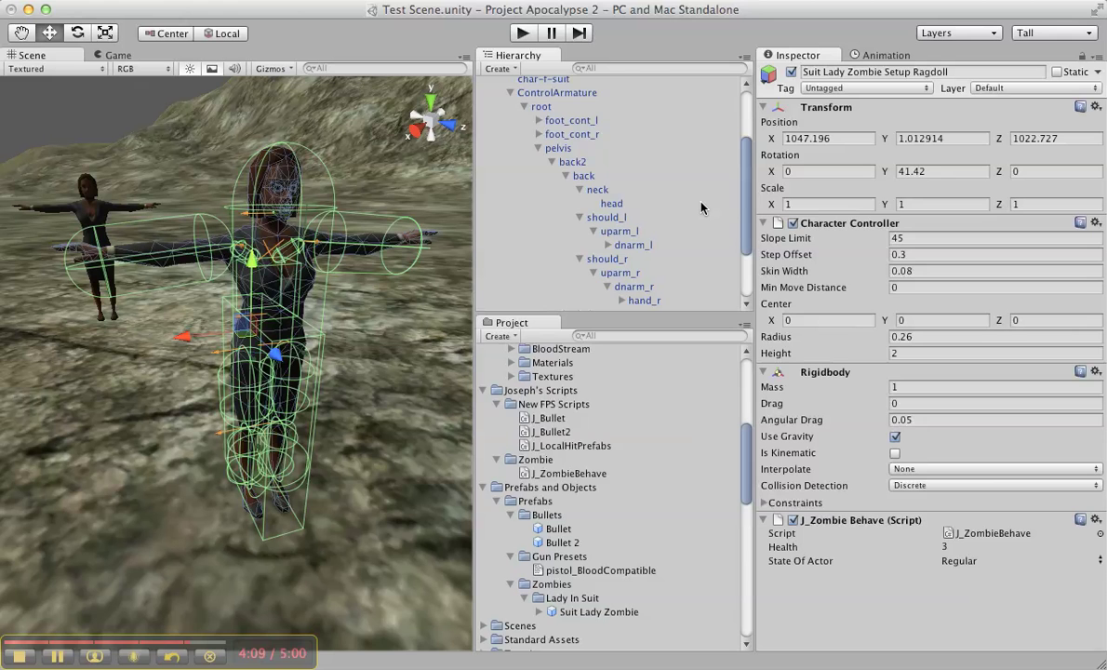
{"action": "scroll", "coordinate": [701, 207], "scroll_direction": "down", "scroll_amount": 2}
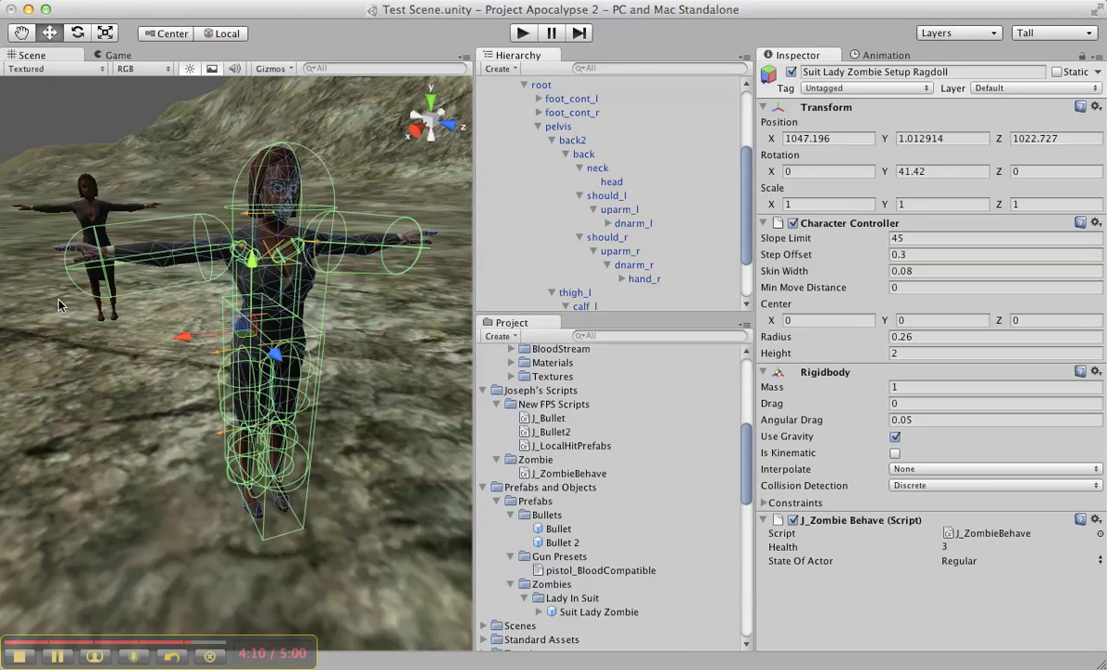